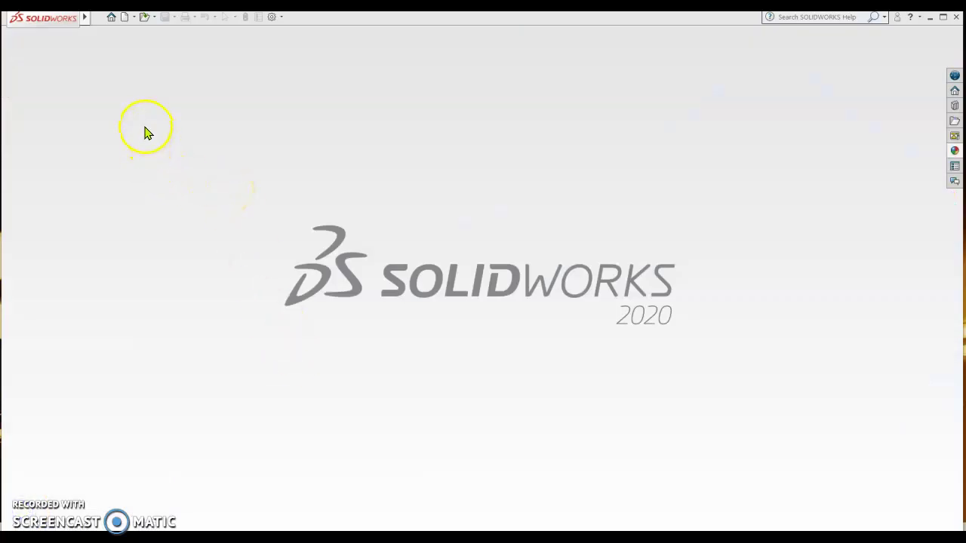
Create a new blank part document (Part5) to model the spring in.
click(126, 17)
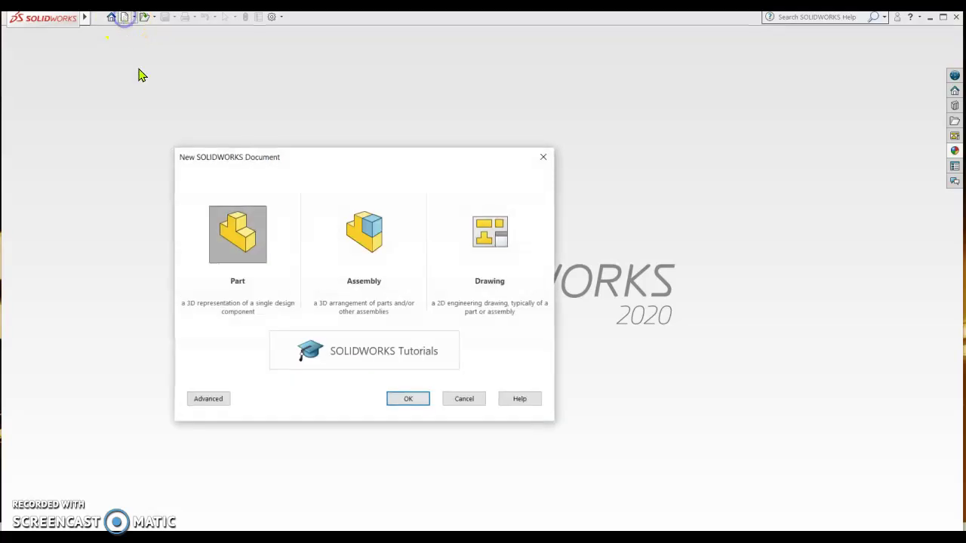
click(409, 404)
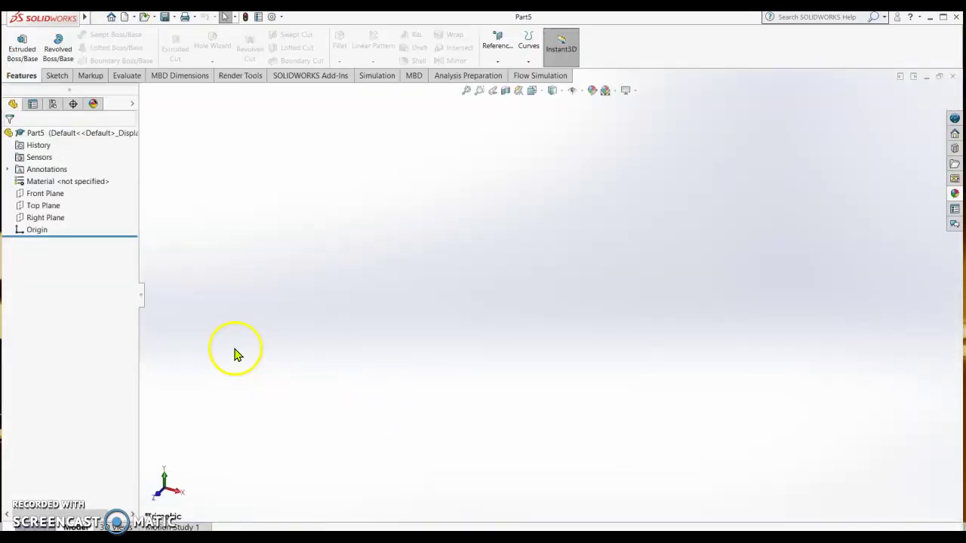
Start a sketch on the Right Plane and draw a vertical line up from the origin.
right_click(50, 219)
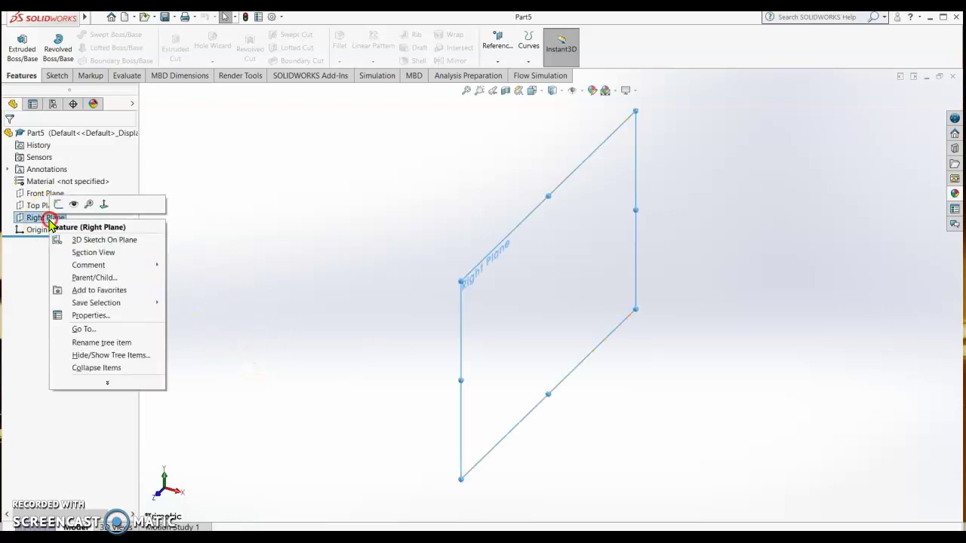
click(58, 205)
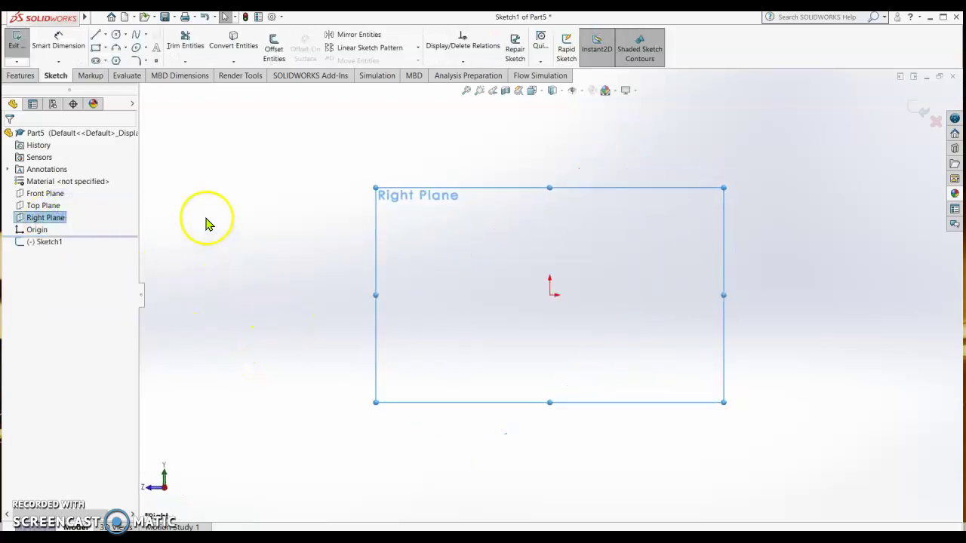
click(96, 35)
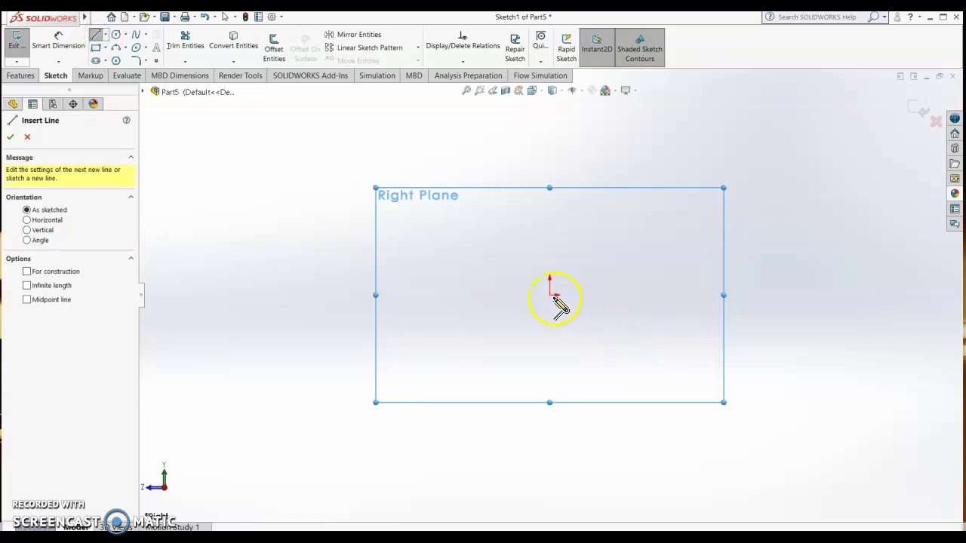
drag(549, 295, 552, 147)
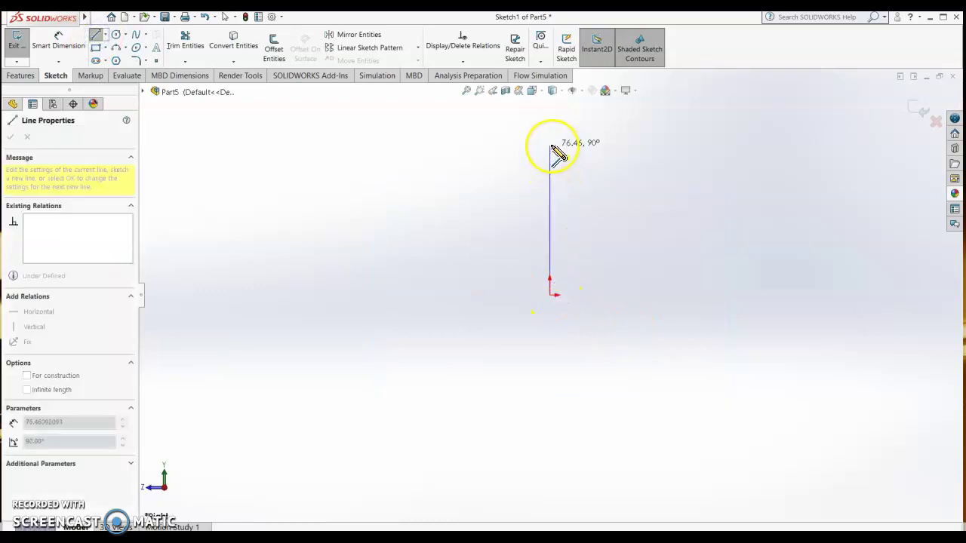
click(552, 147)
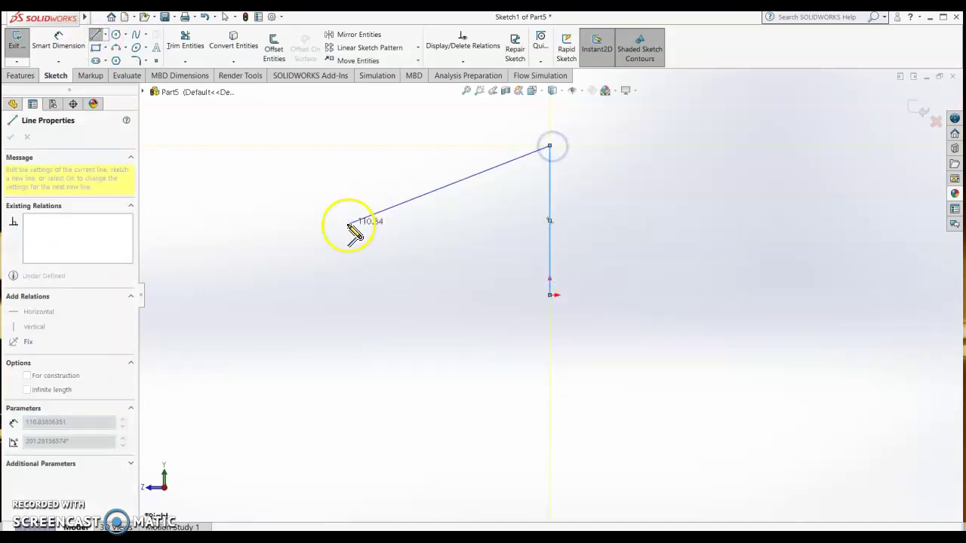
Dimension the vertical line to 120 mm and exit Sketch1.
click(58, 56)
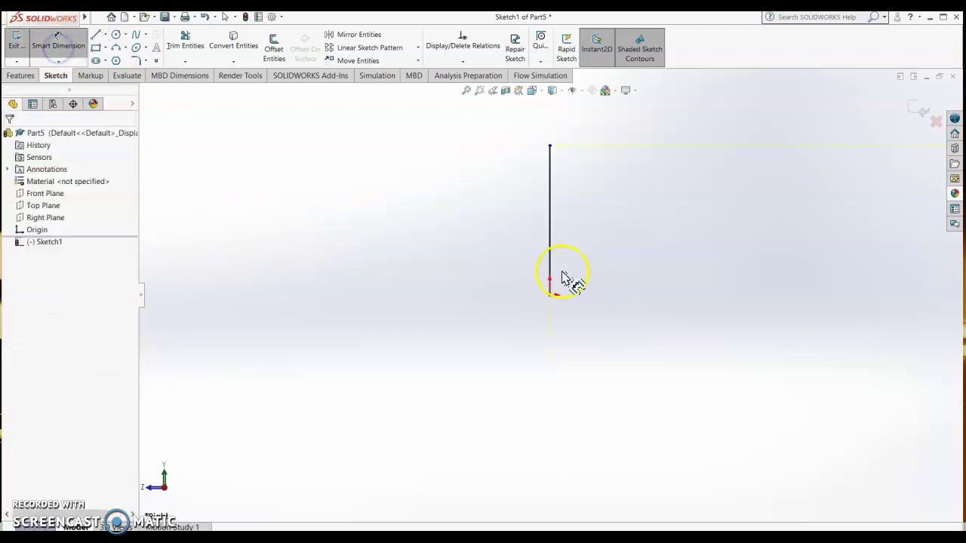
scroll(592, 222, down, 2)
click(538, 244)
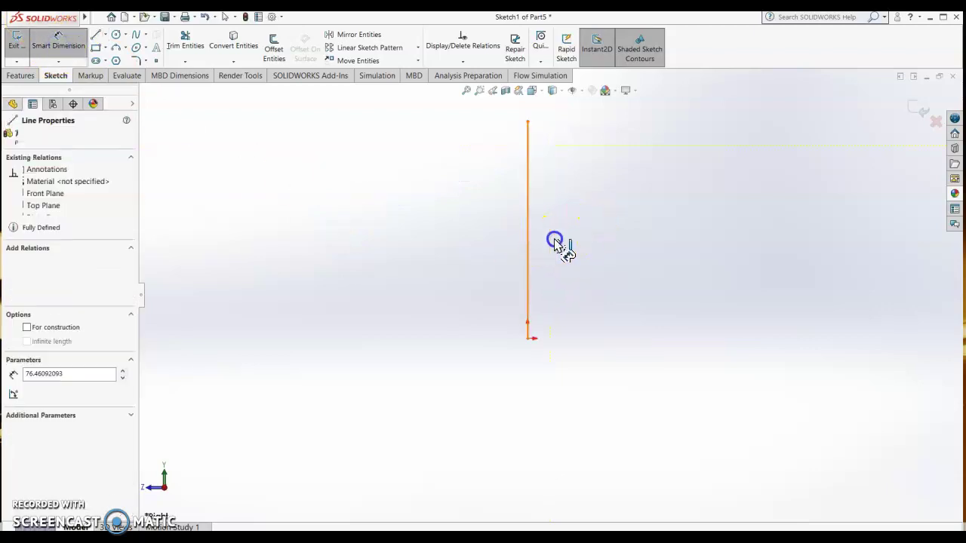
click(650, 240)
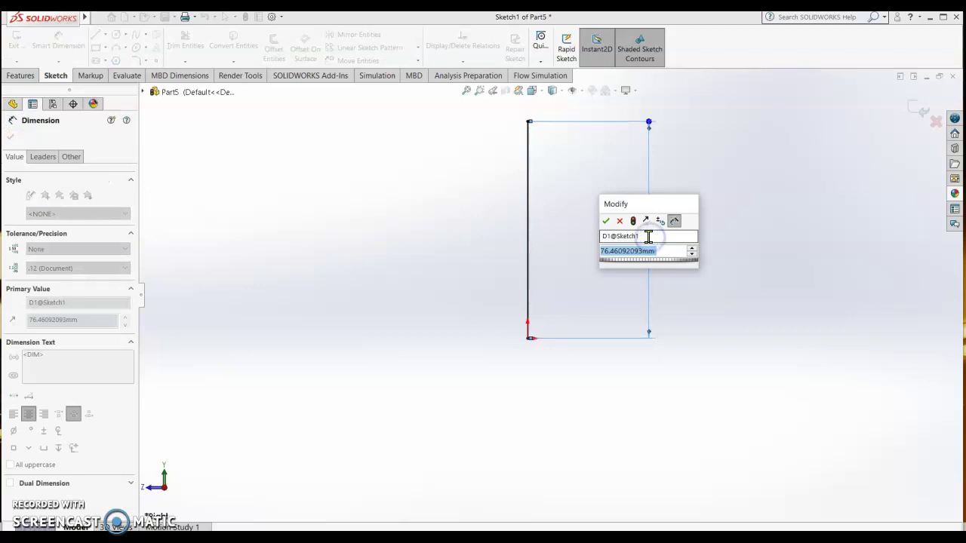
text(120)
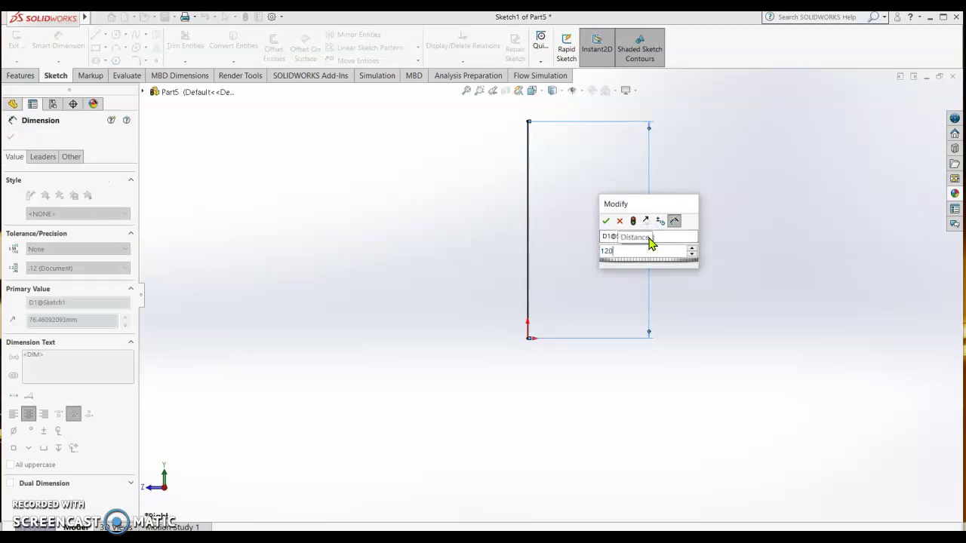
key(Return)
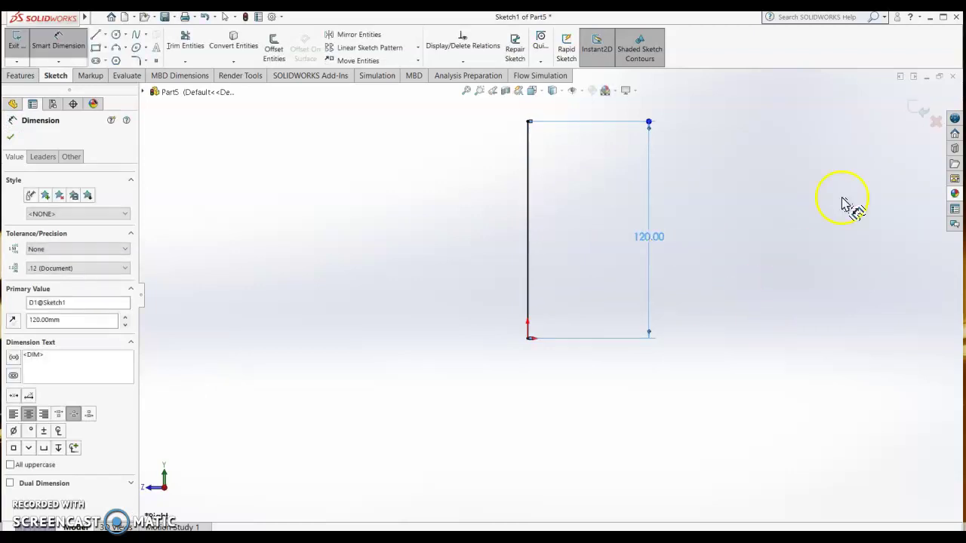
click(917, 109)
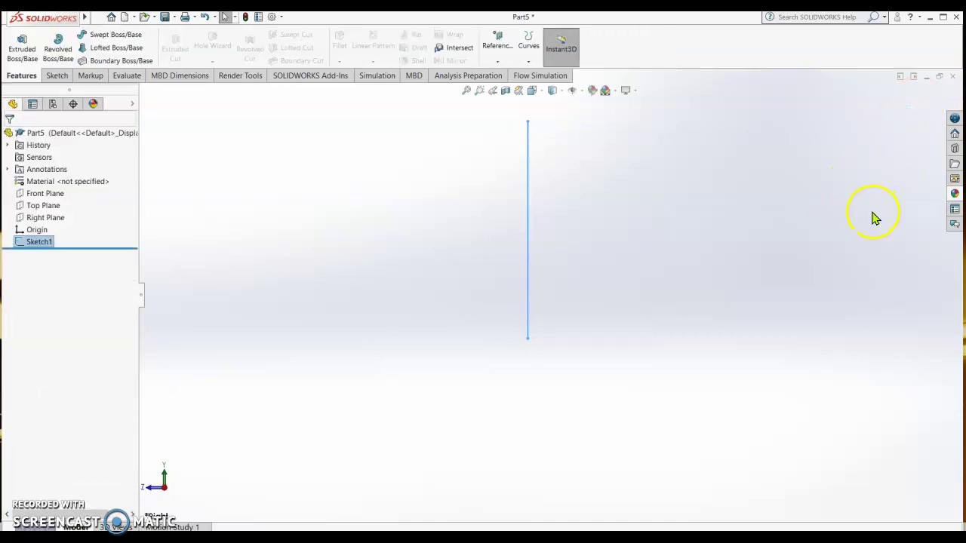
Start a second Right Plane sketch with a horizontal centerline running left from the origin.
right_click(55, 224)
click(61, 205)
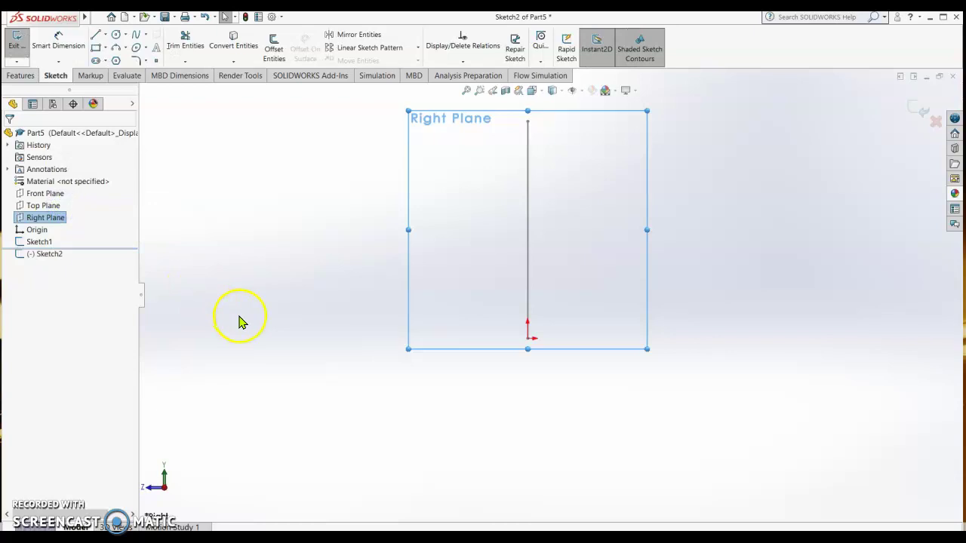
click(105, 35)
click(113, 58)
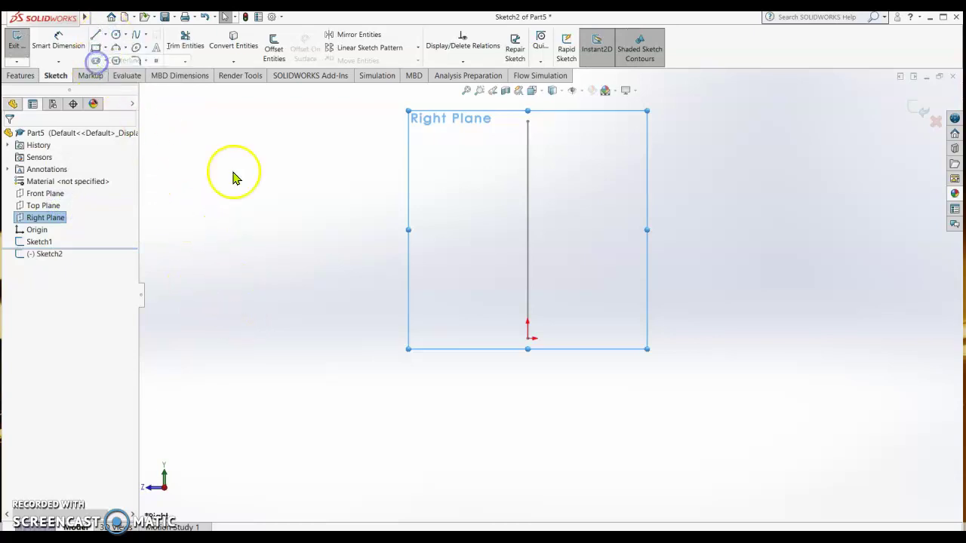
click(528, 338)
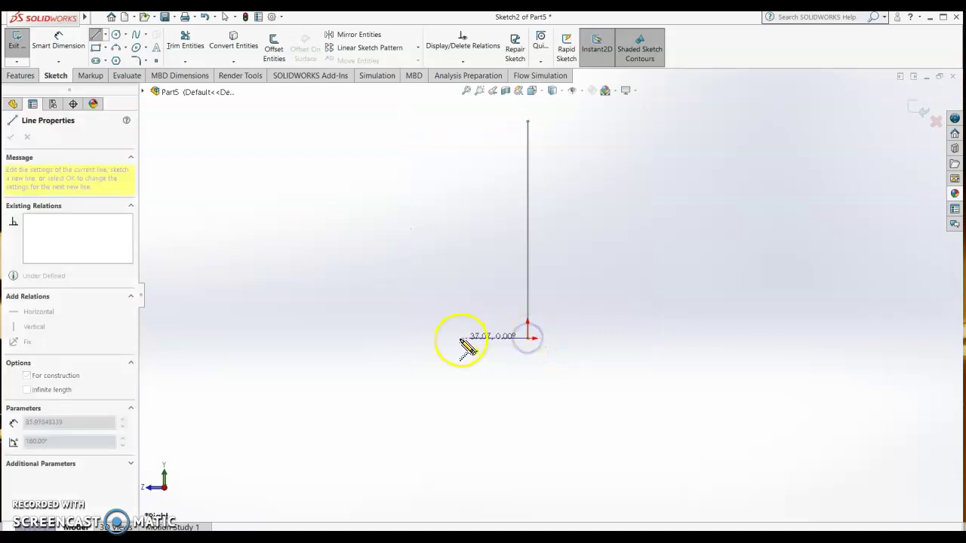
click(455, 338)
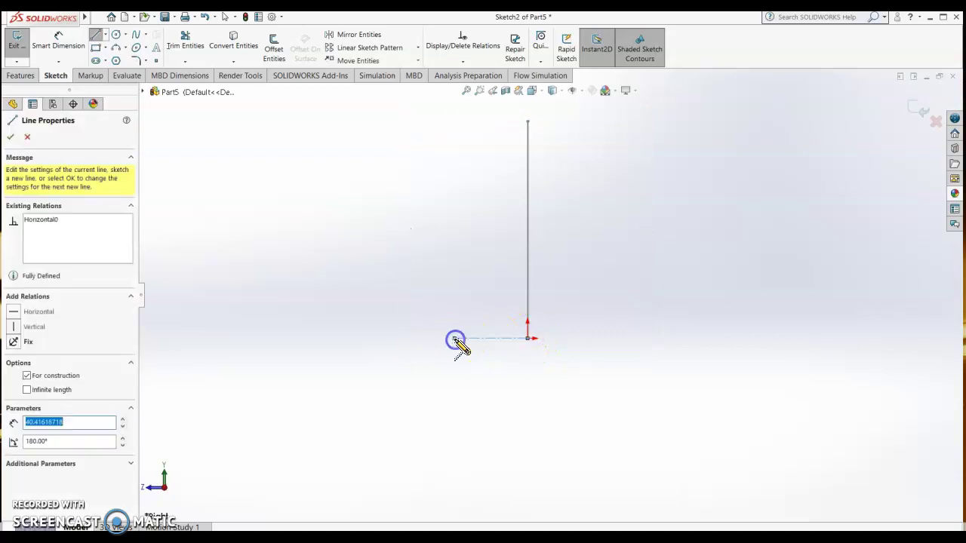
key(Escape)
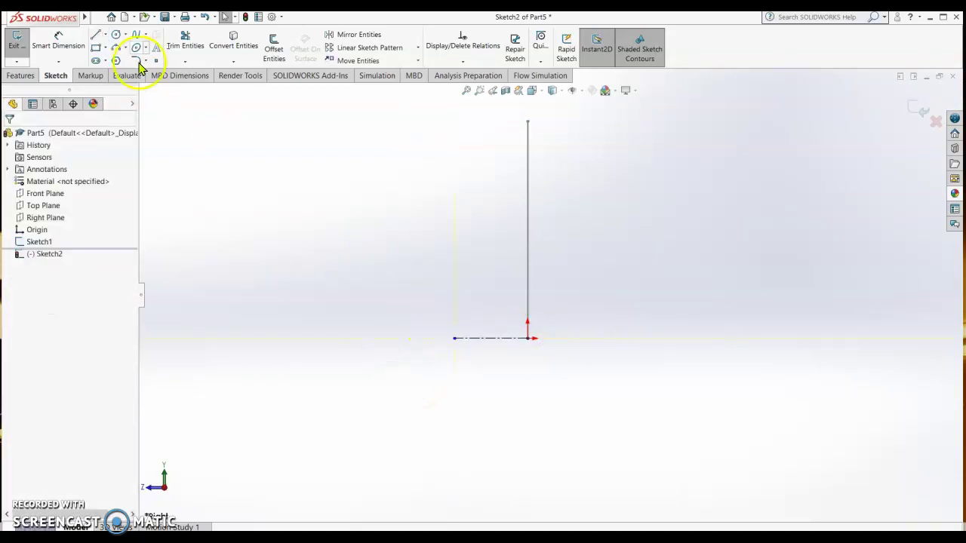
Dimension the horizontal centerline to 20 mm.
click(59, 43)
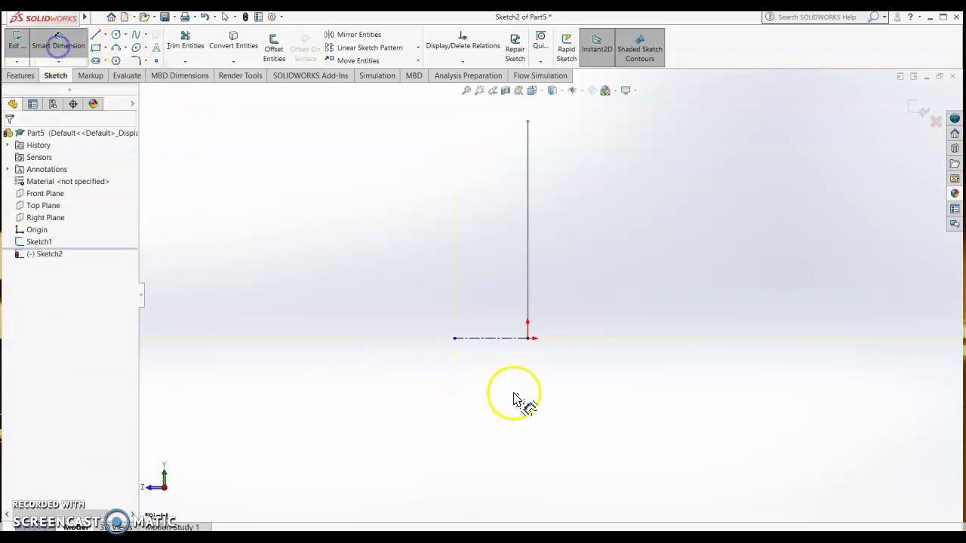
click(492, 339)
click(487, 381)
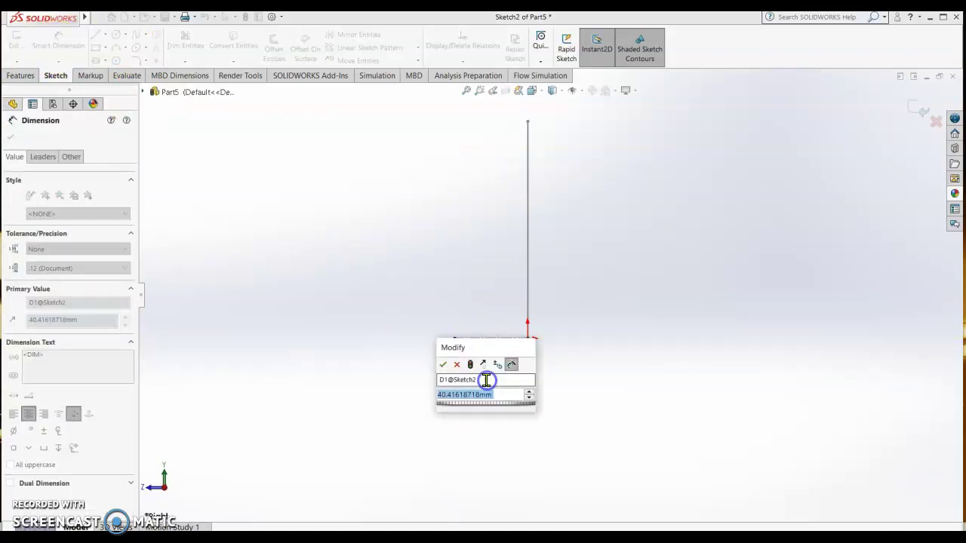
text(20)
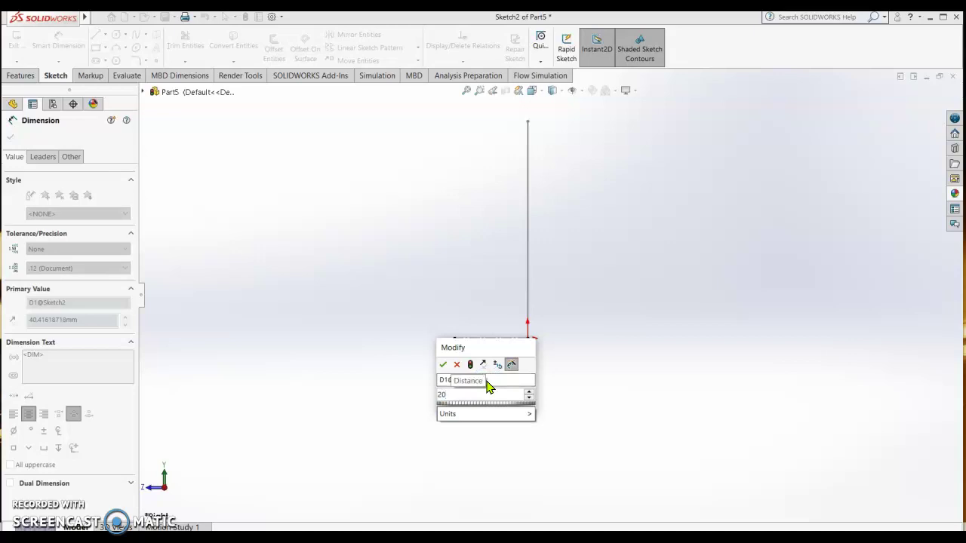
key(Return)
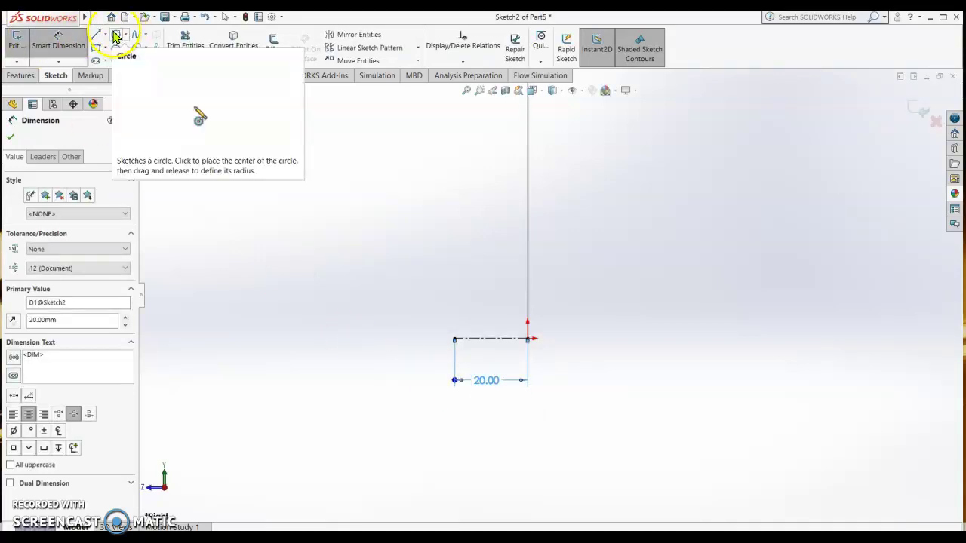
Draw a circle at the centerline's left end and dimension its diameter to 7 mm.
click(115, 36)
click(455, 339)
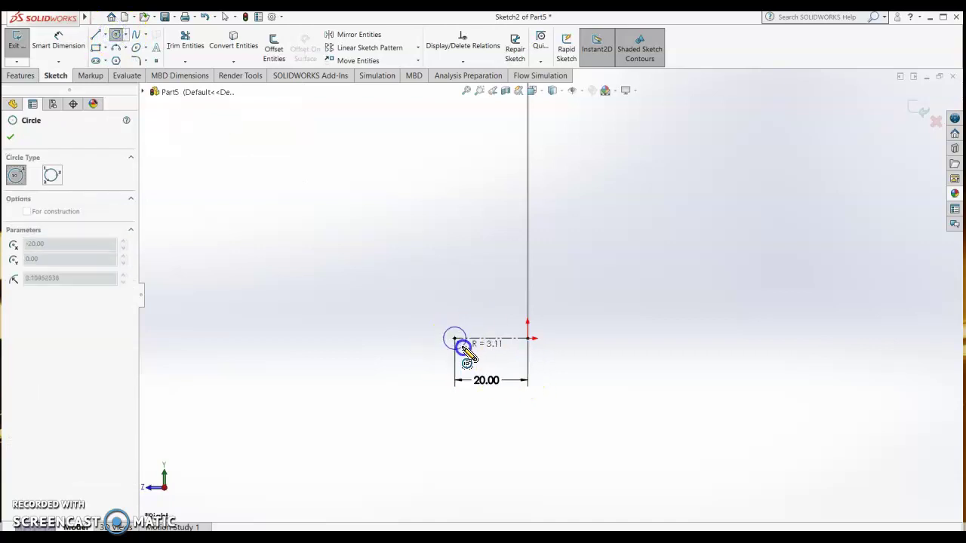
click(464, 349)
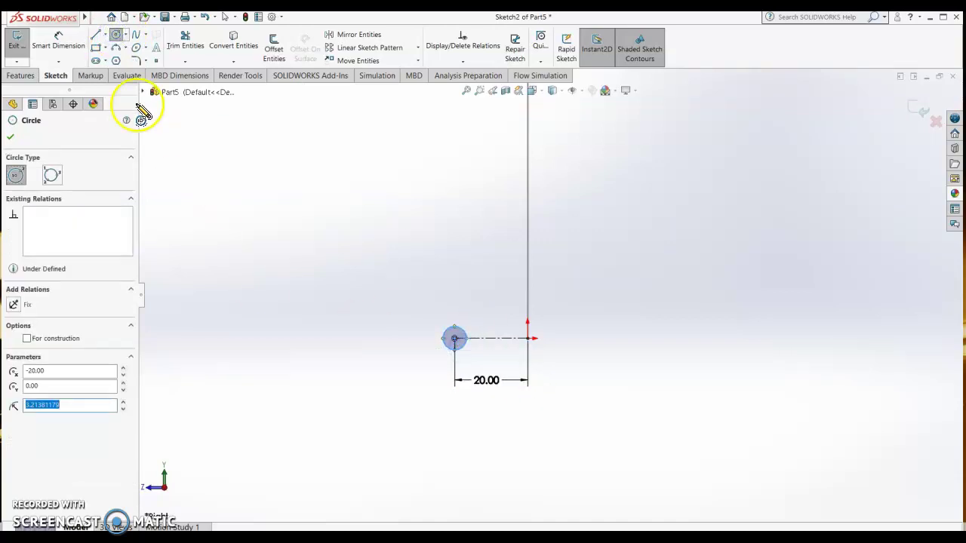
click(71, 50)
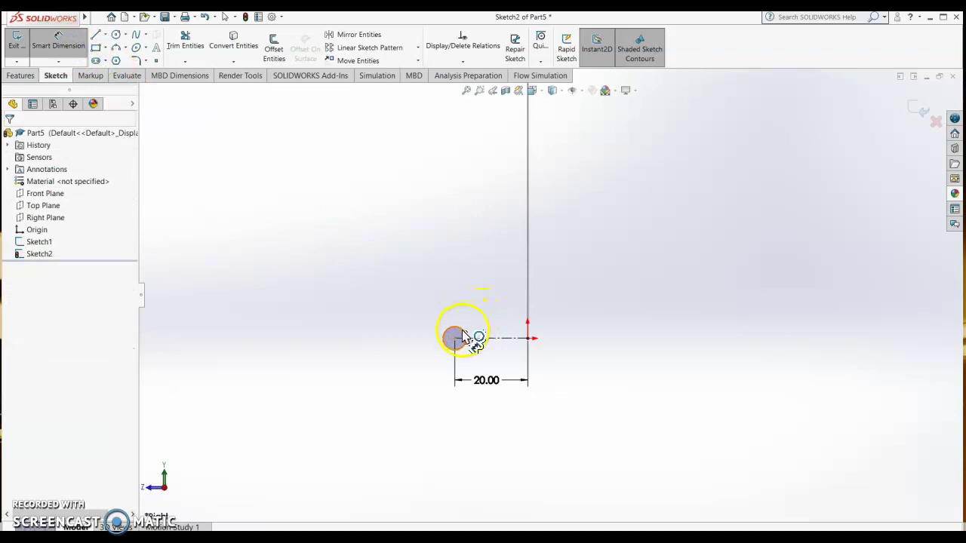
click(461, 333)
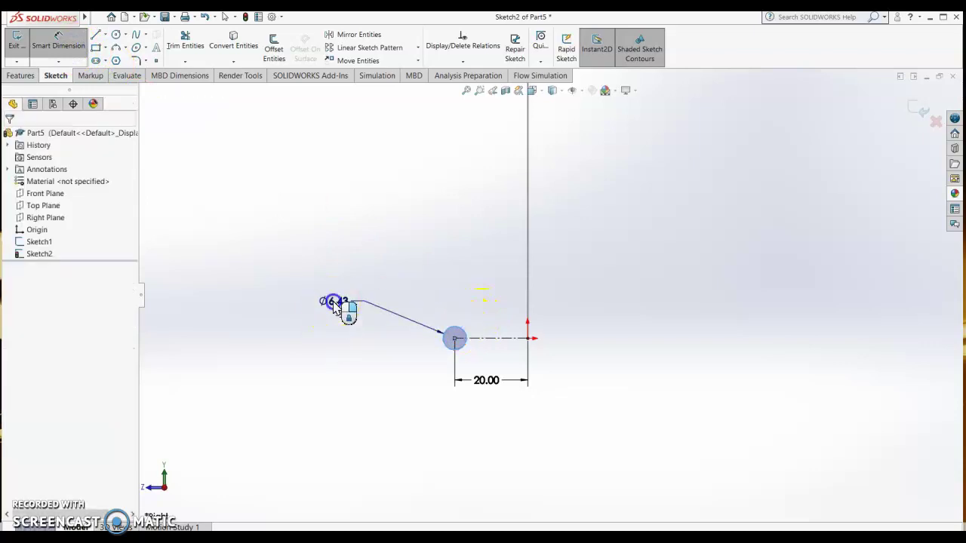
click(335, 309)
text(7)
key(Return)
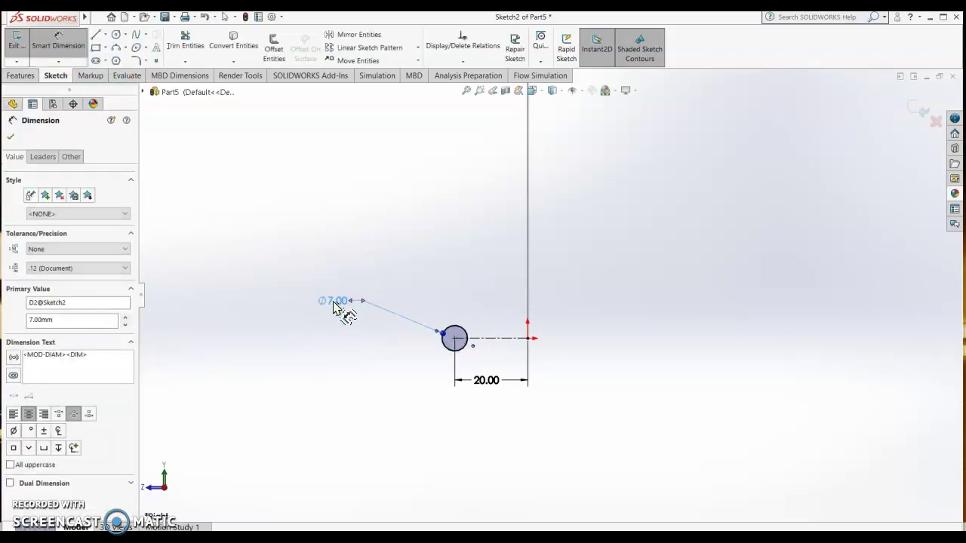
click(11, 137)
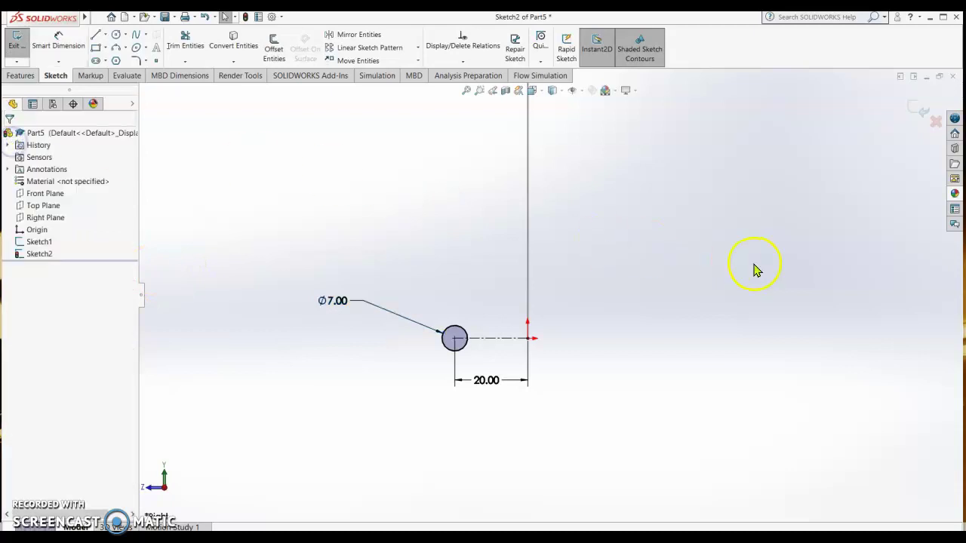
key(z)
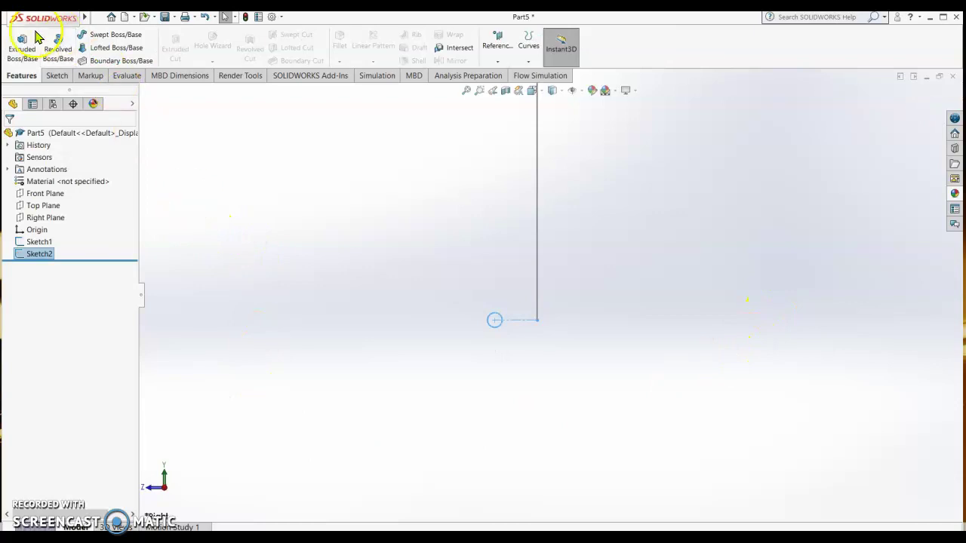
Start a Swept Boss/Base with Sketch2 as profile and the vertical line as path.
click(113, 35)
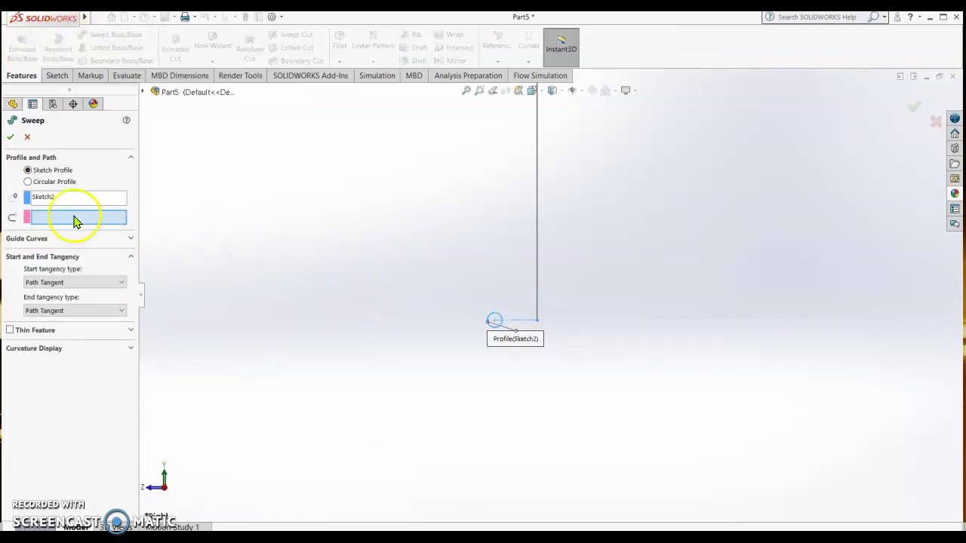
click(538, 243)
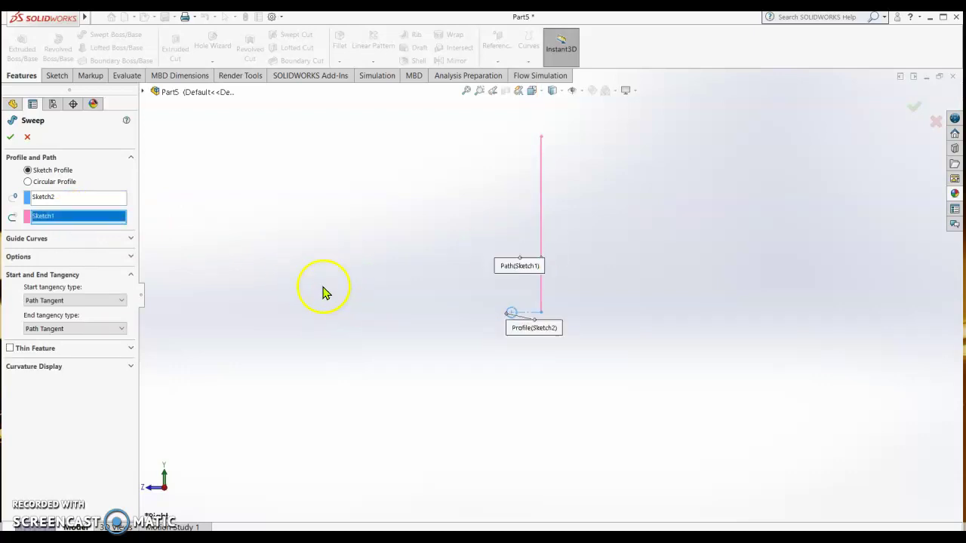
click(131, 259)
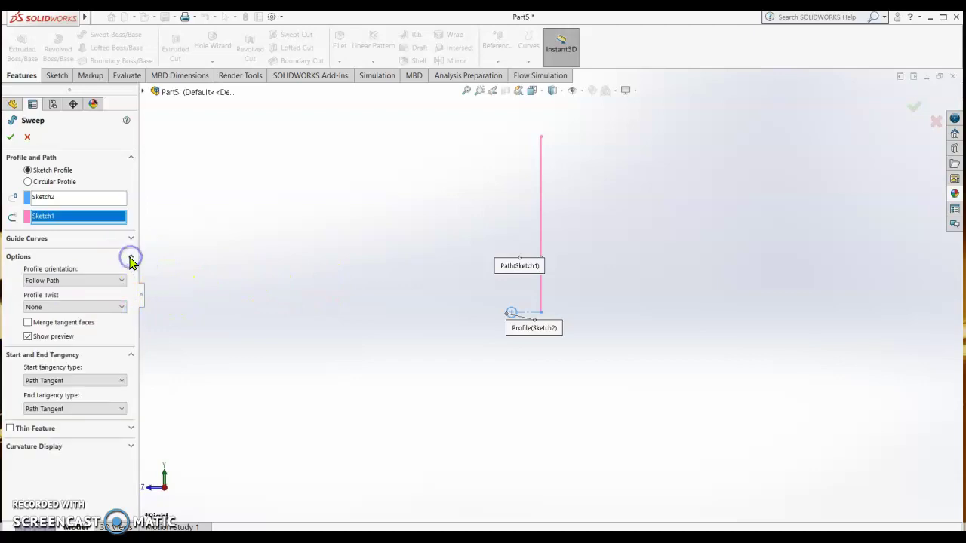
Set the sweep's profile twist to Specify Twist Value, measured in Revolutions.
click(123, 309)
click(95, 330)
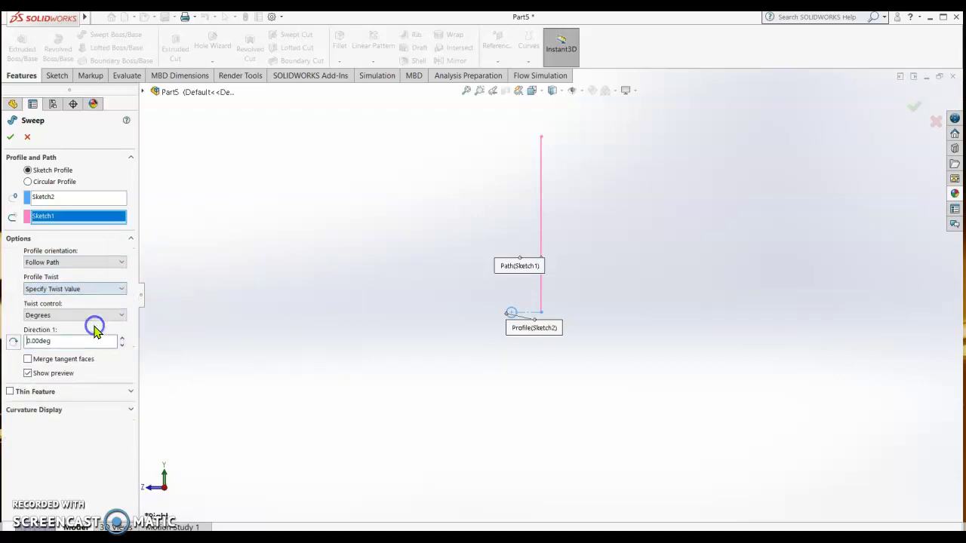
click(121, 315)
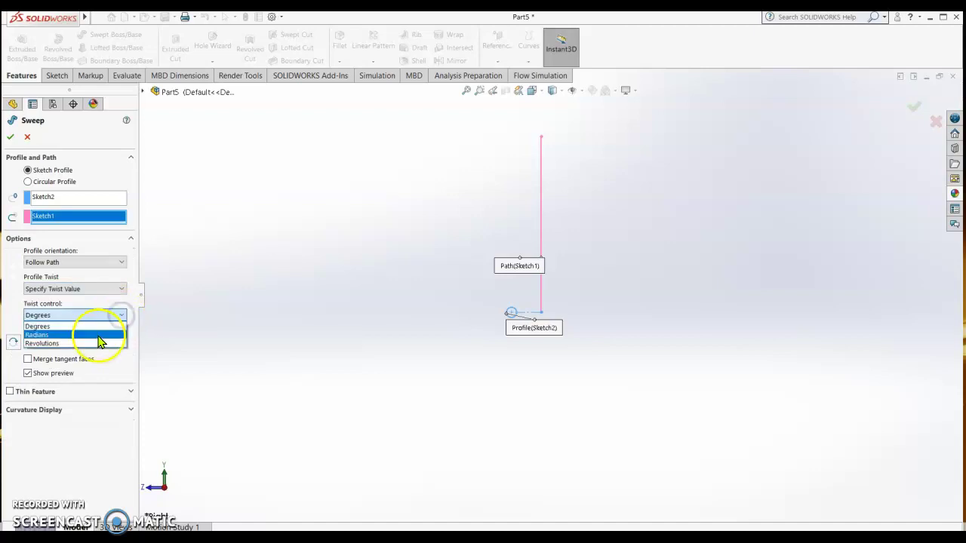
click(95, 346)
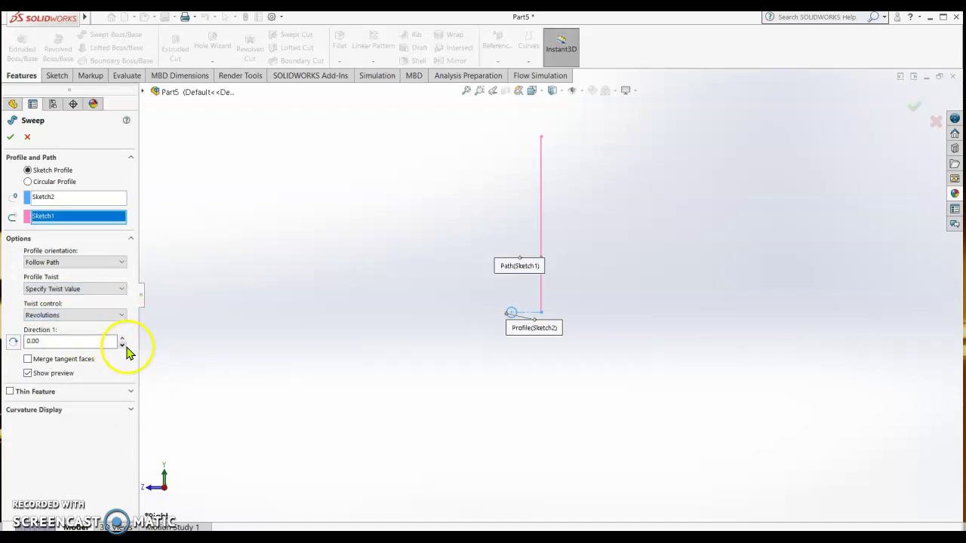
Raise the twist to 10 revolutions and create the swept coil spring.
click(122, 338)
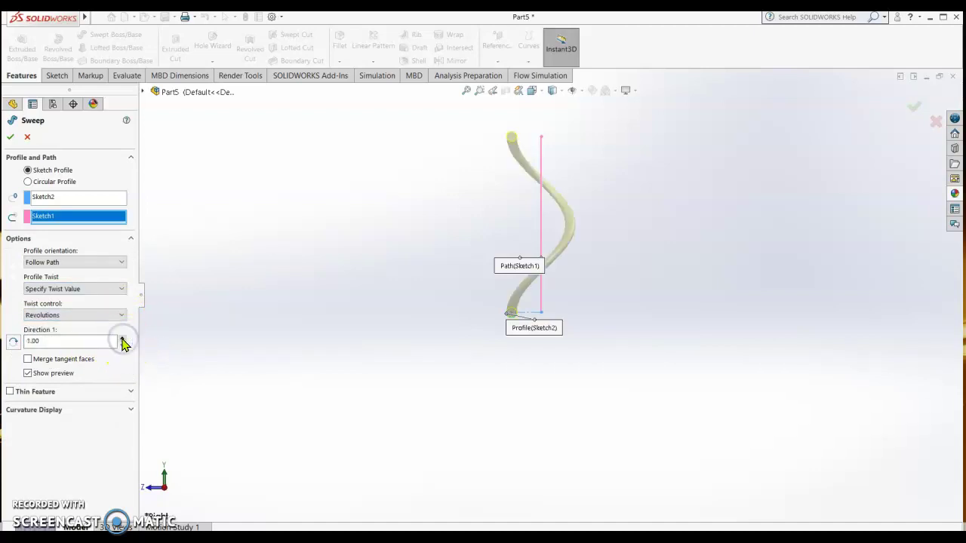
click(122, 339)
click(122, 338)
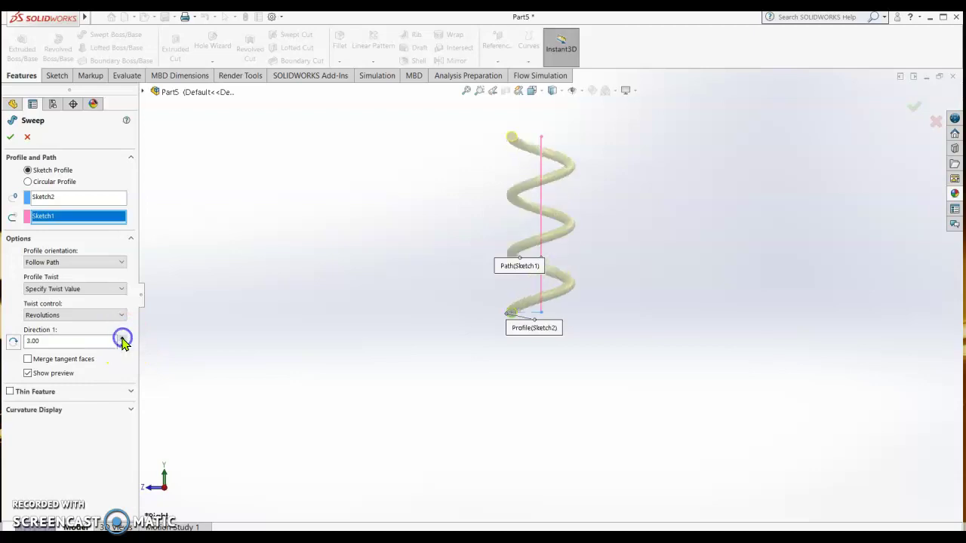
click(122, 339)
click(122, 338)
click(122, 338)
click(123, 338)
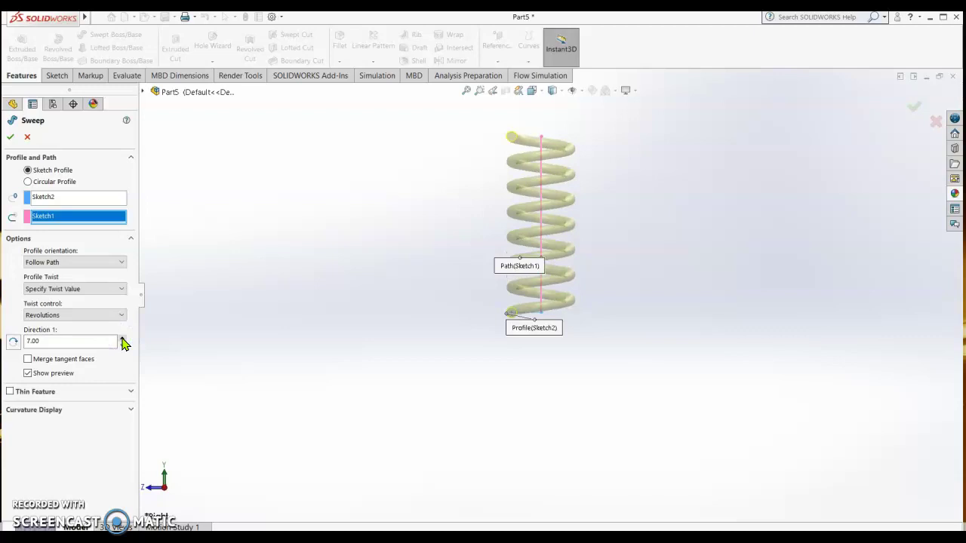
click(123, 339)
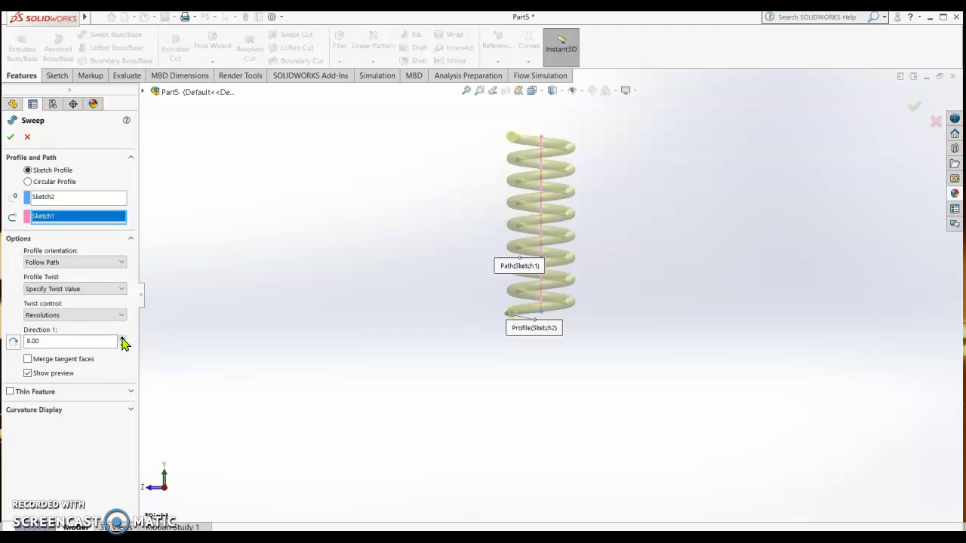
click(122, 338)
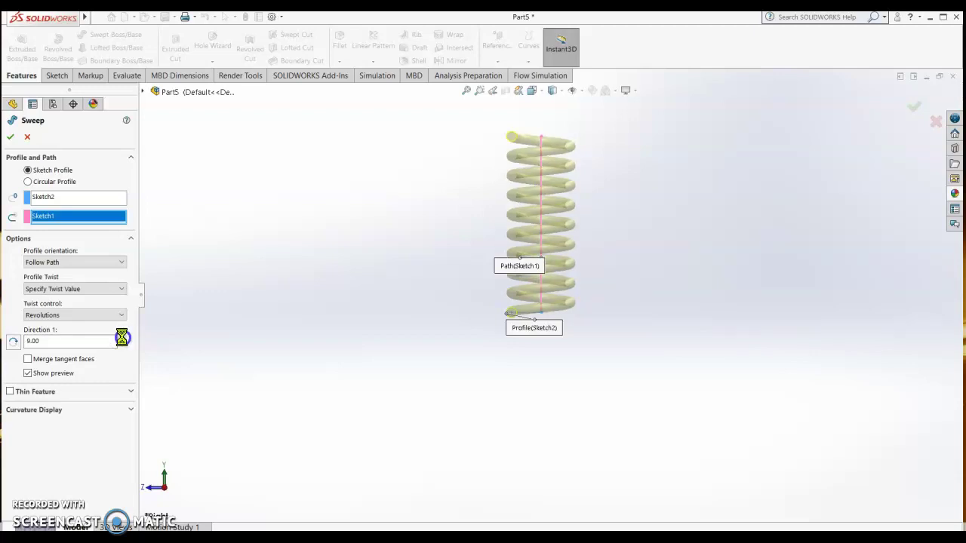
click(123, 338)
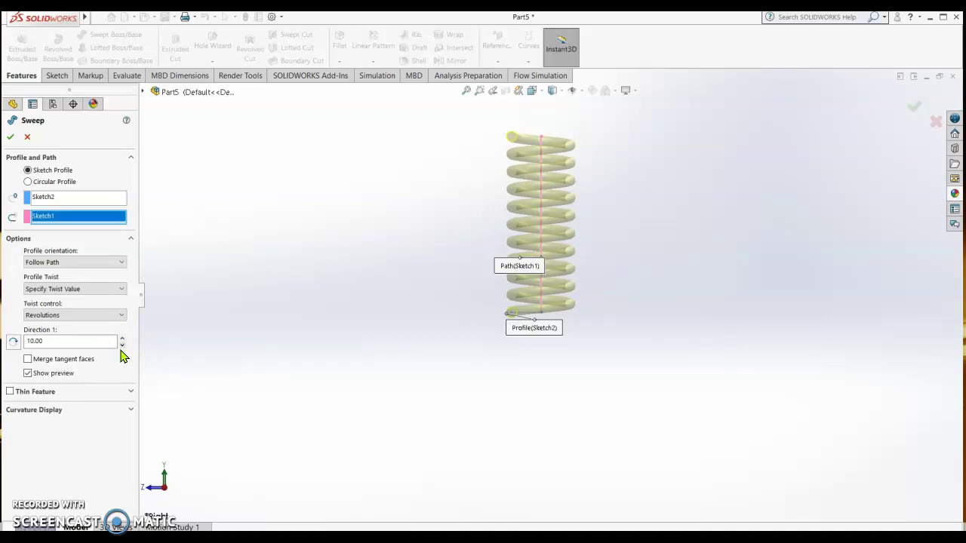
click(9, 140)
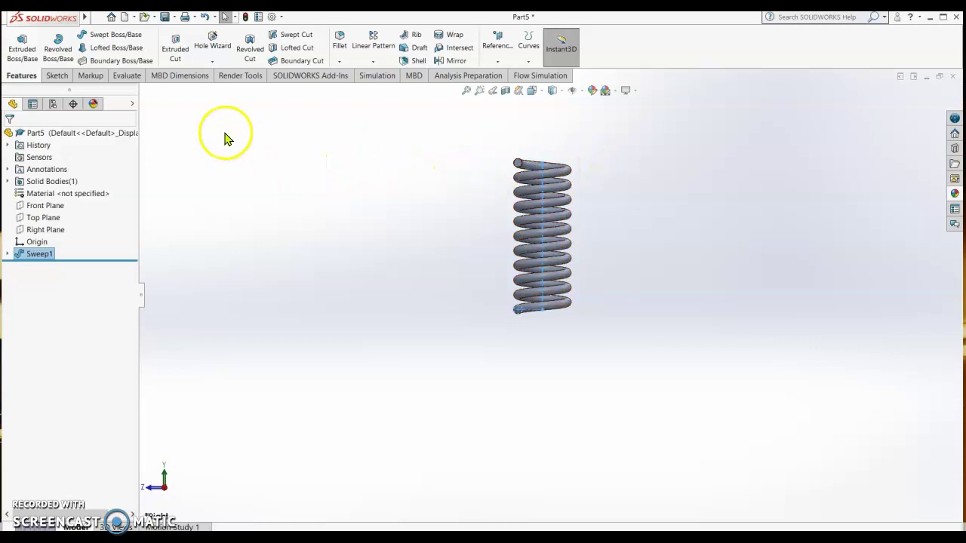
click(51, 218)
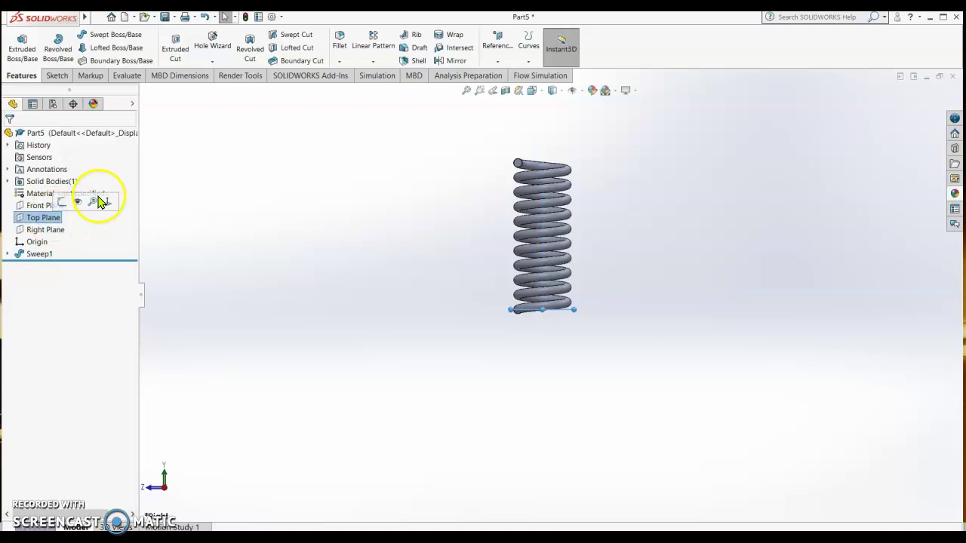
click(496, 63)
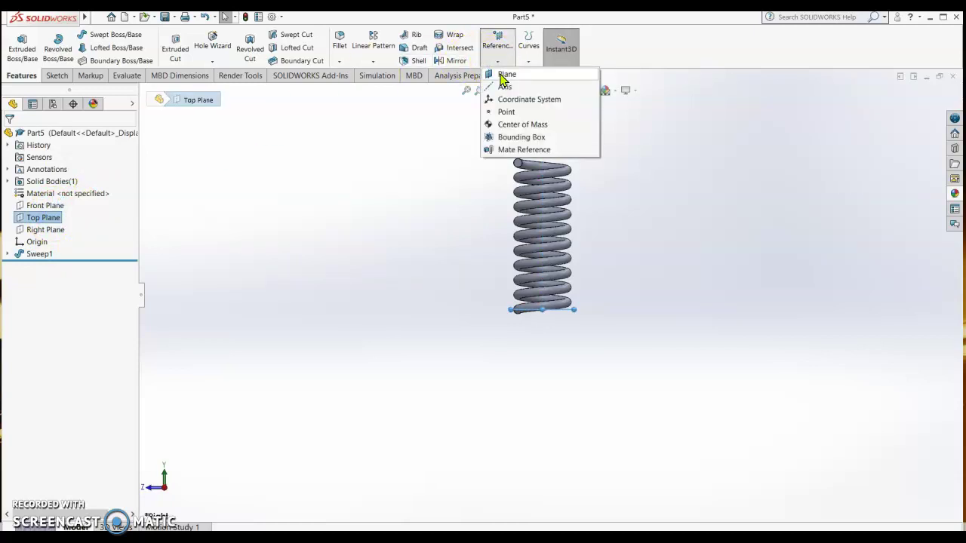
click(503, 76)
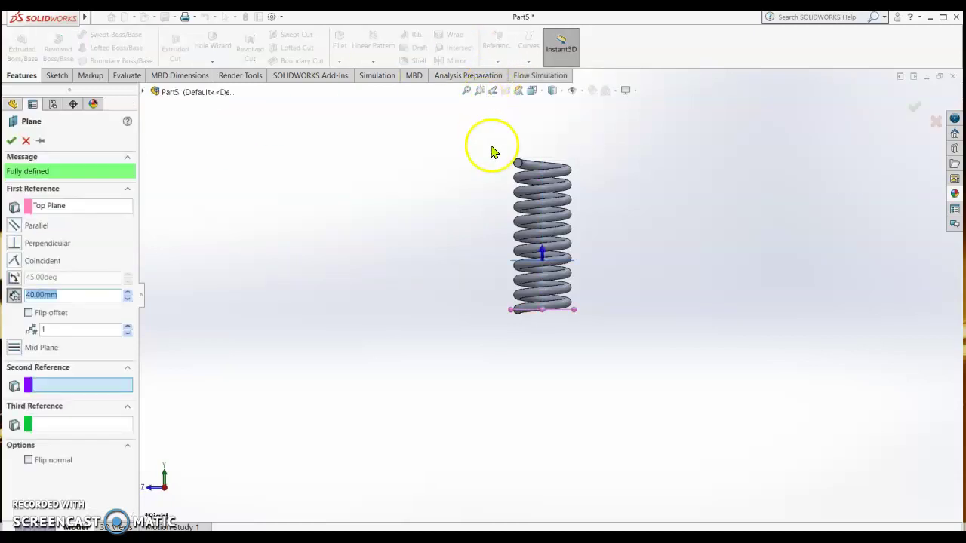
scroll(546, 215, down, 5)
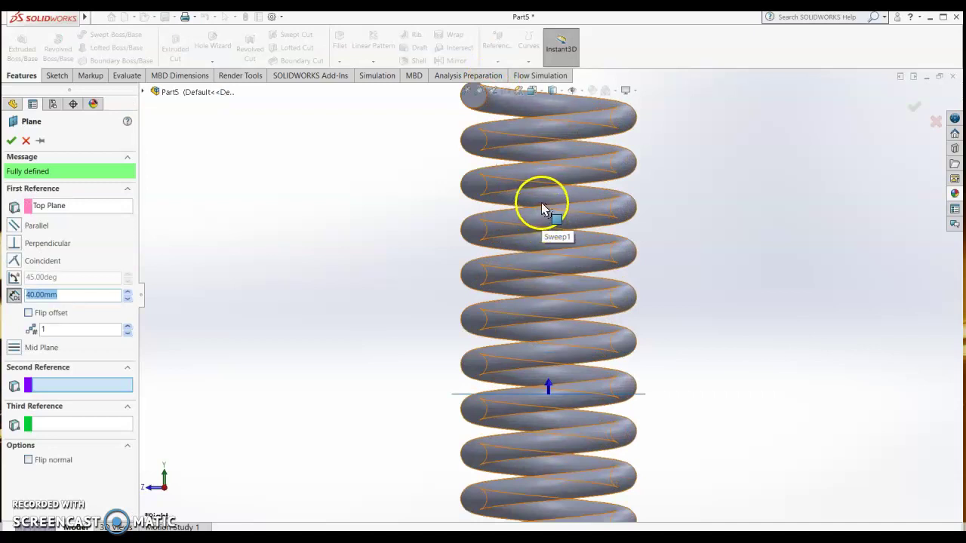
scroll(548, 190, up, 3)
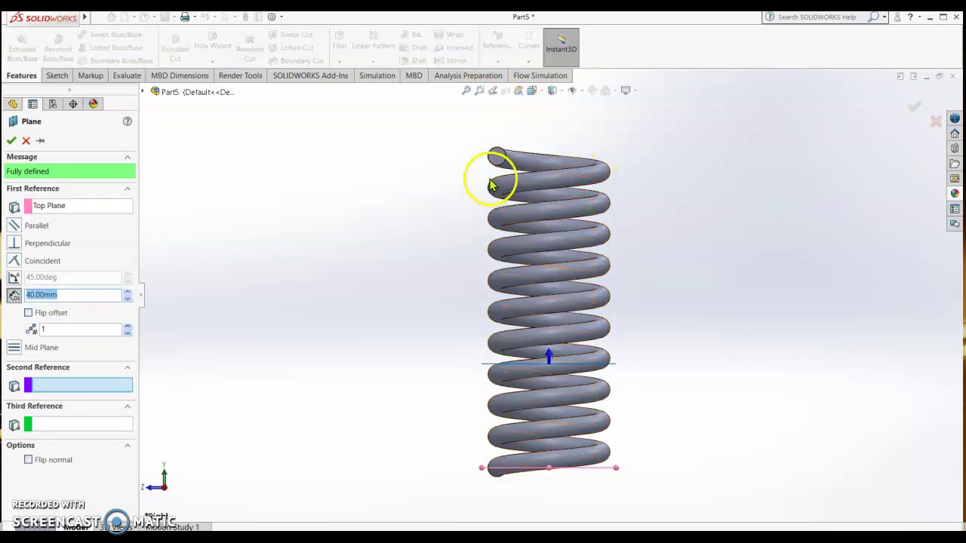
click(26, 141)
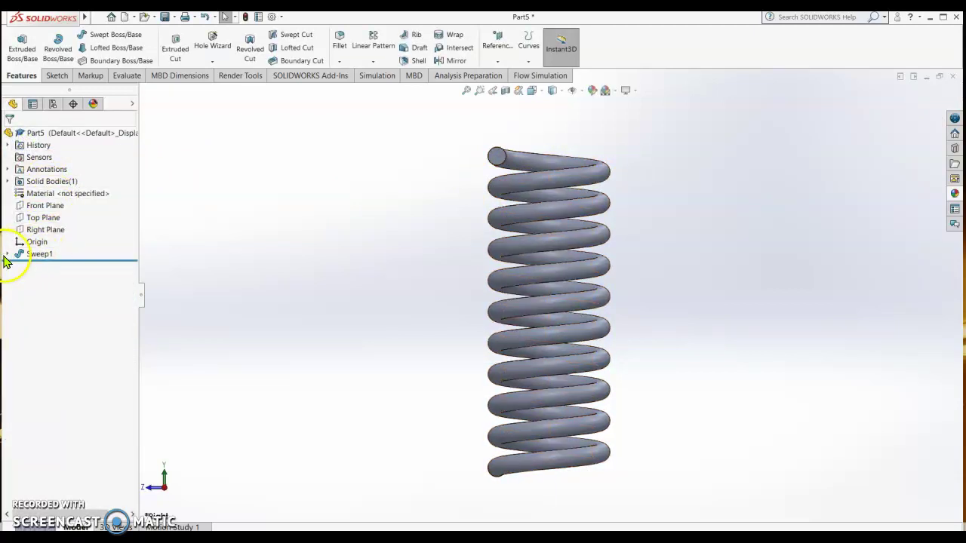
Hide the Sketch1 path line under Sweep1.
click(8, 255)
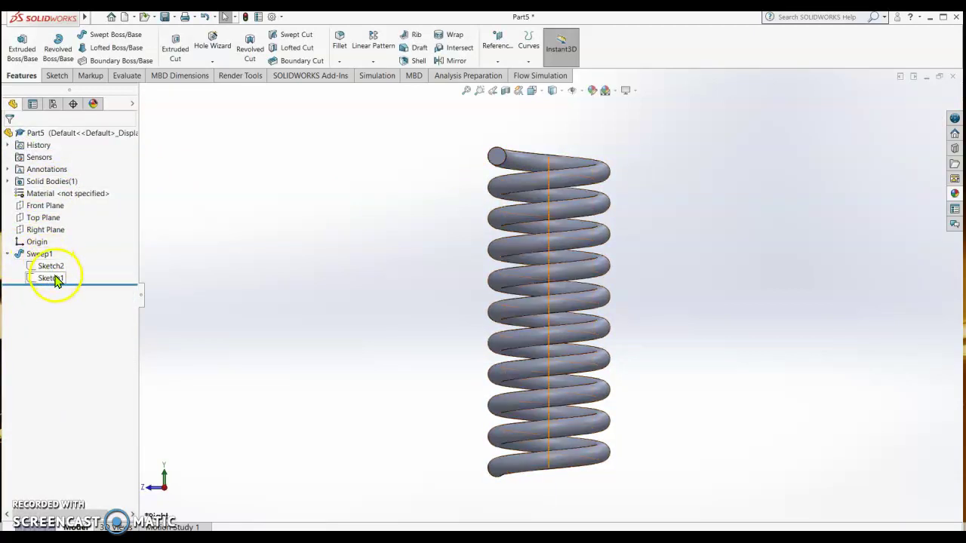
right_click(55, 281)
click(64, 261)
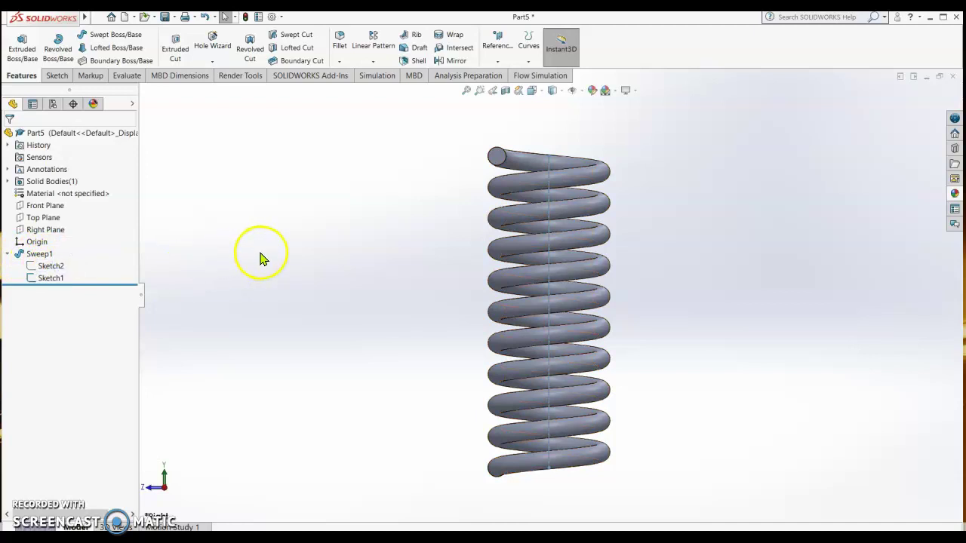
Create Plane1 parallel to Top Plane through the coil's top end point.
click(50, 223)
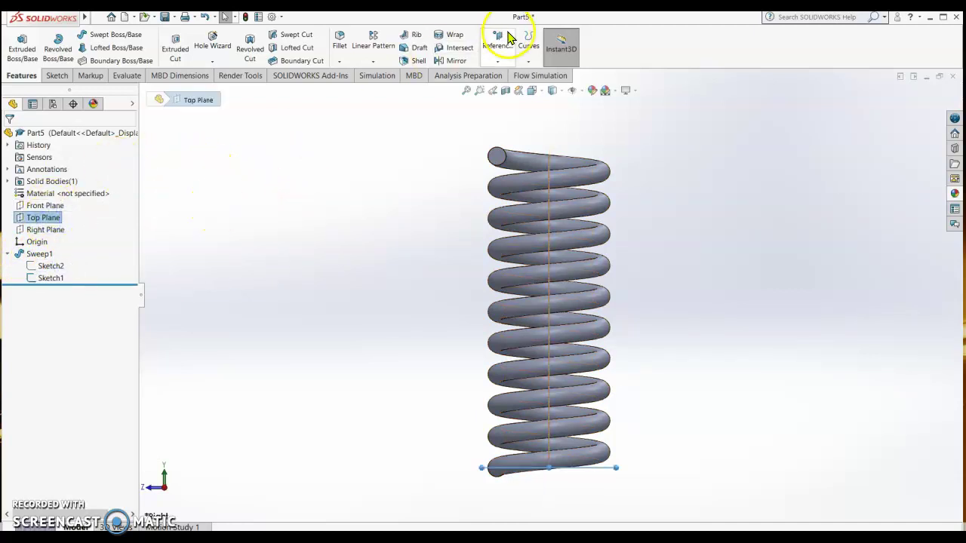
click(496, 68)
click(503, 80)
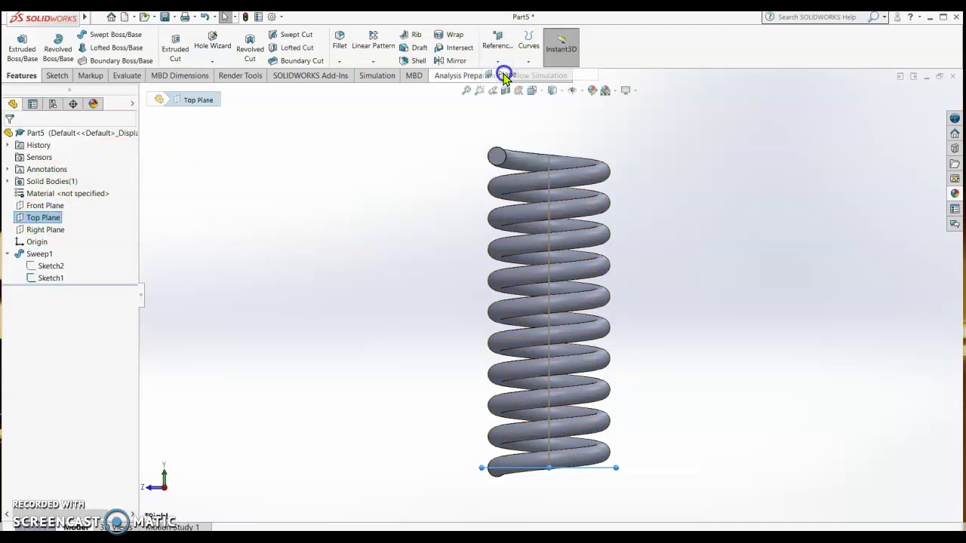
scroll(547, 173, up, 6)
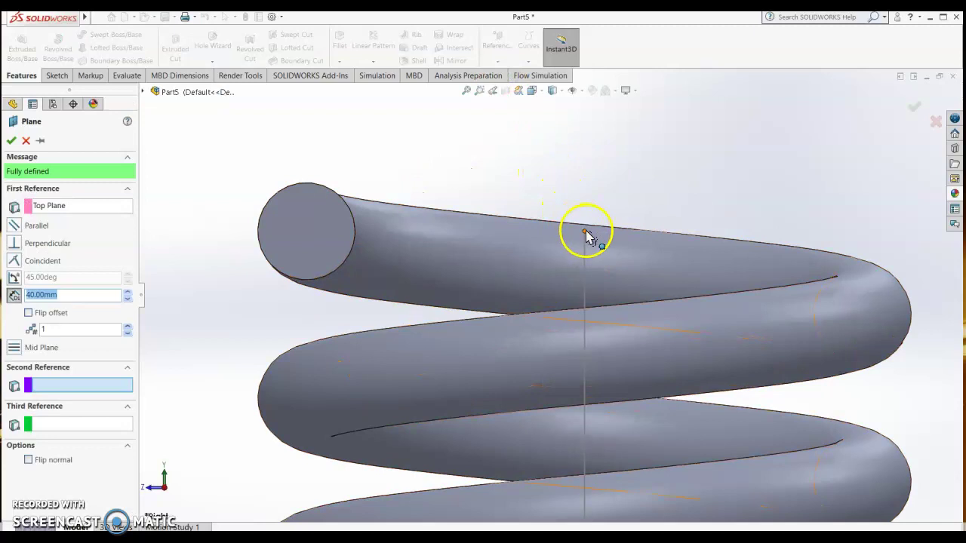
click(585, 235)
scroll(483, 161, down, 3)
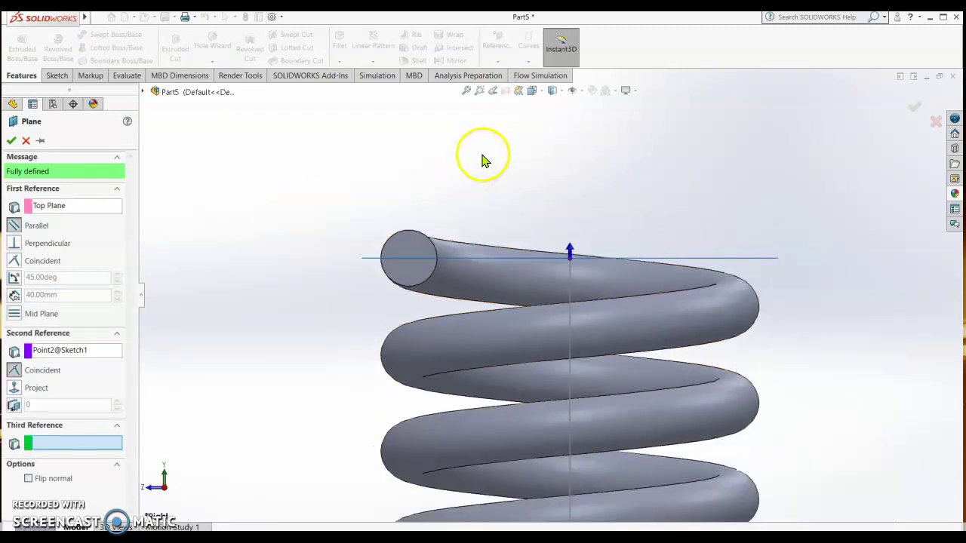
click(914, 111)
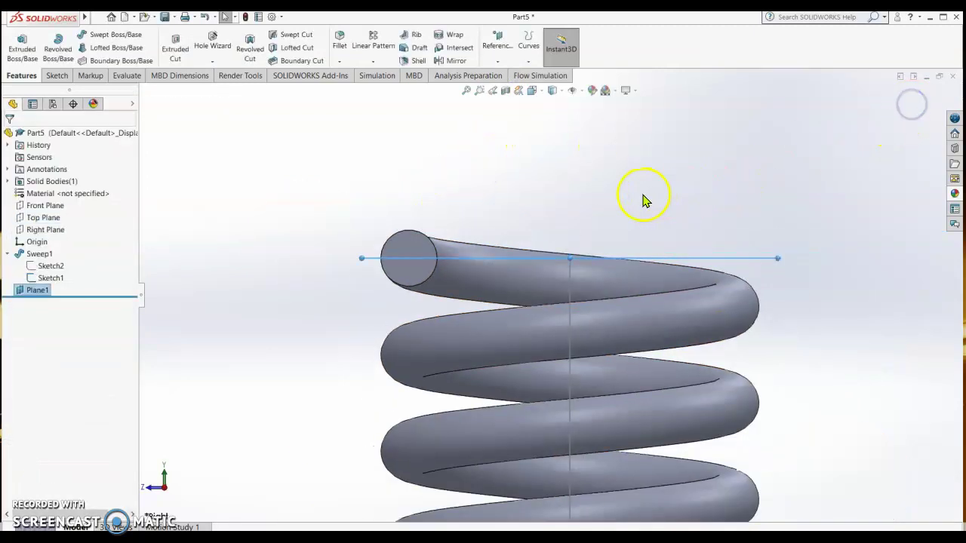
Cut the spring's top end flat with Plane1 using Insert > Cut > With Surface.
scroll(511, 184, down, 4)
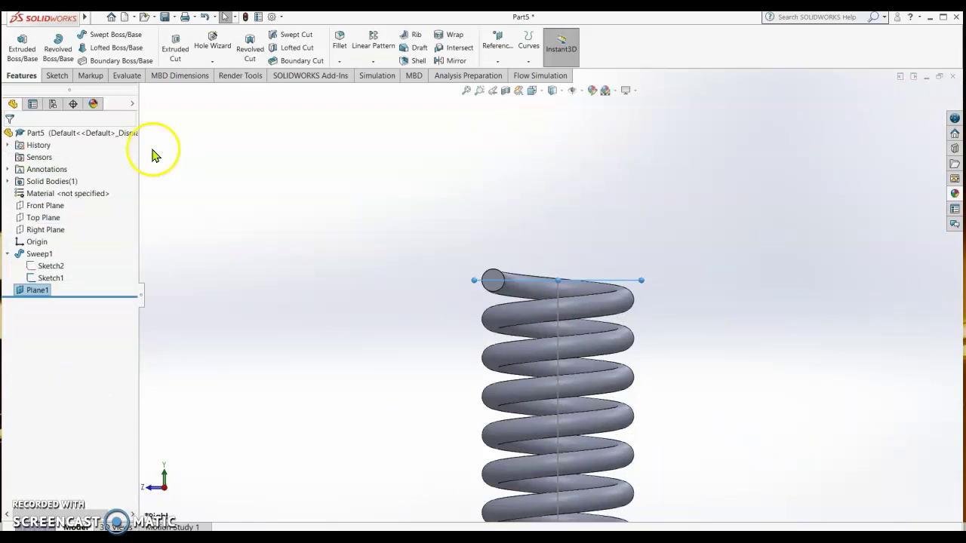
mouse_move(84, 19)
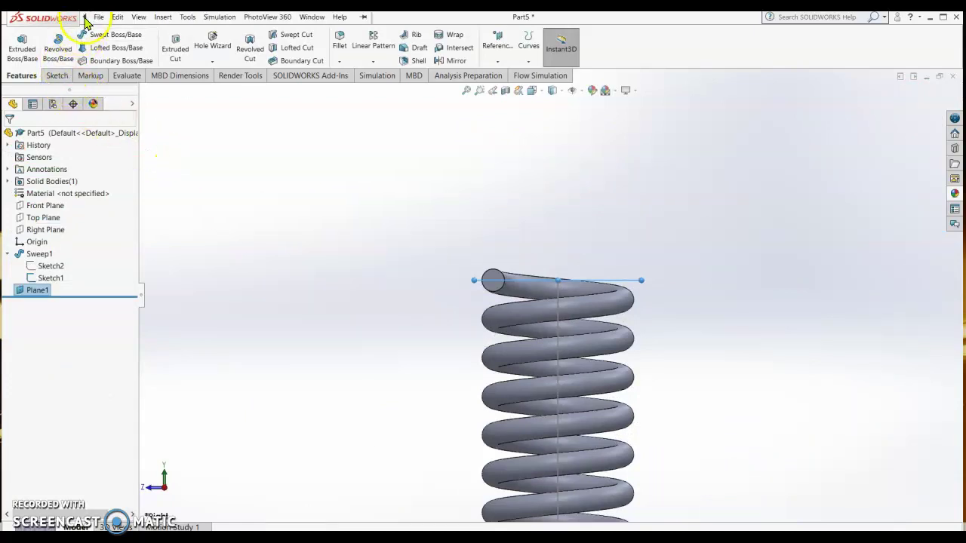
click(117, 17)
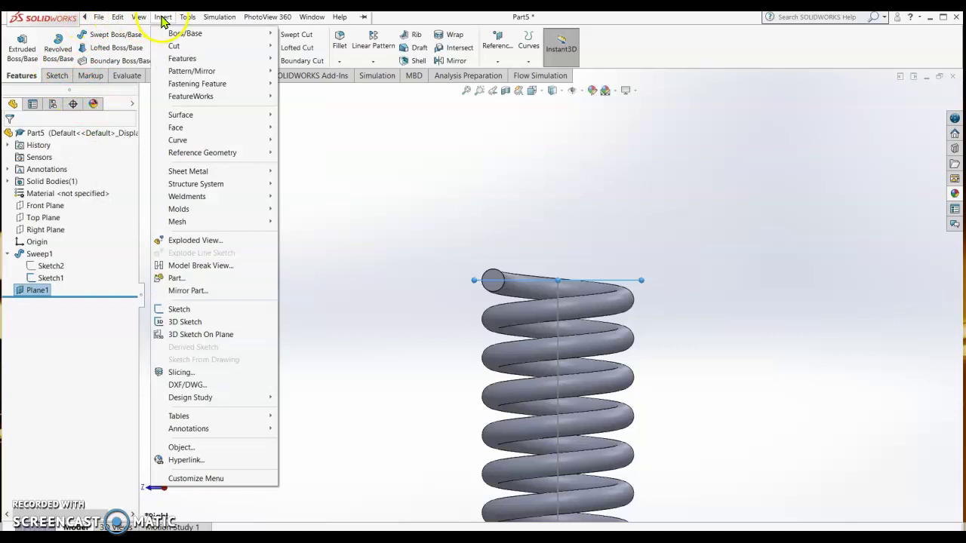
mouse_move(173, 47)
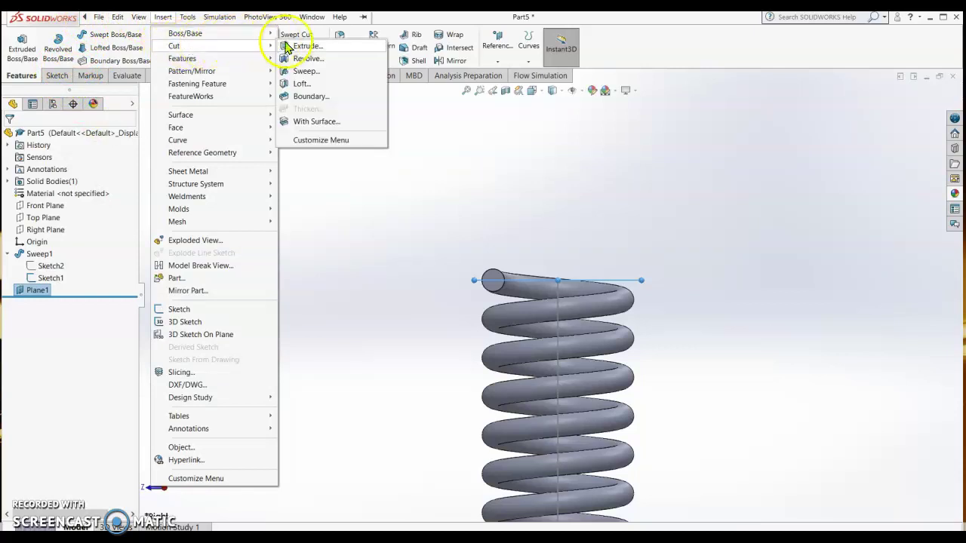
click(315, 123)
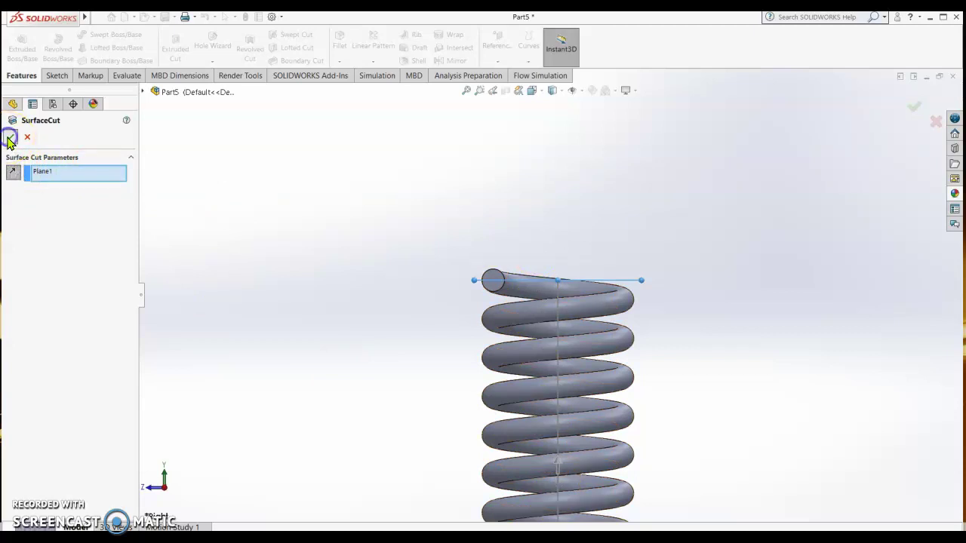
click(10, 138)
middle_drag(535, 243, 502, 320)
scroll(457, 341, up, 5)
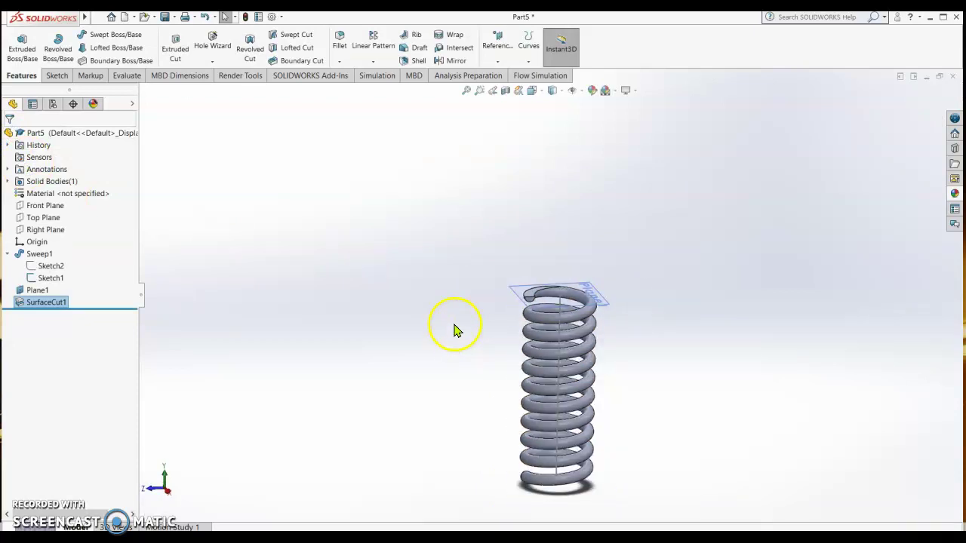
Cut the spring's bottom end flat using Top Plane as the cutting surface.
click(575, 375)
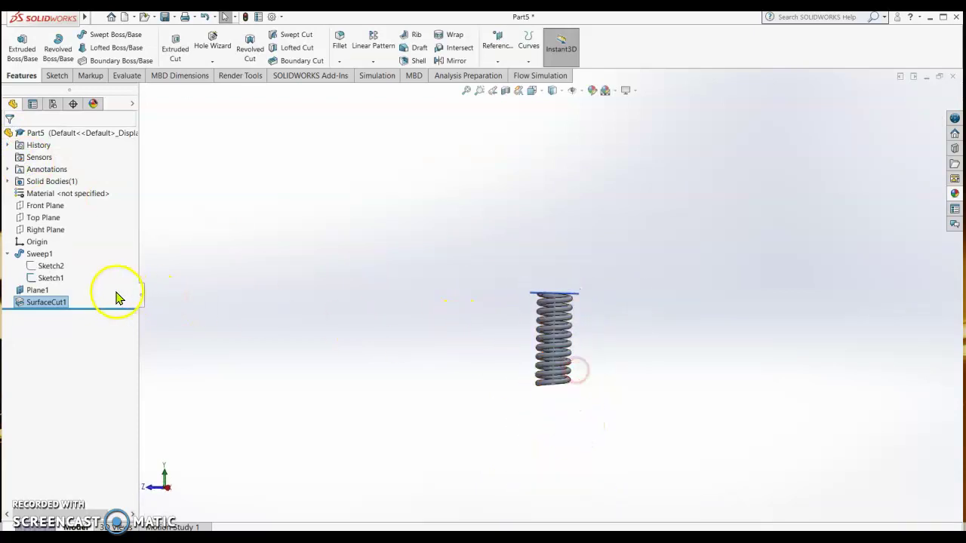
click(43, 219)
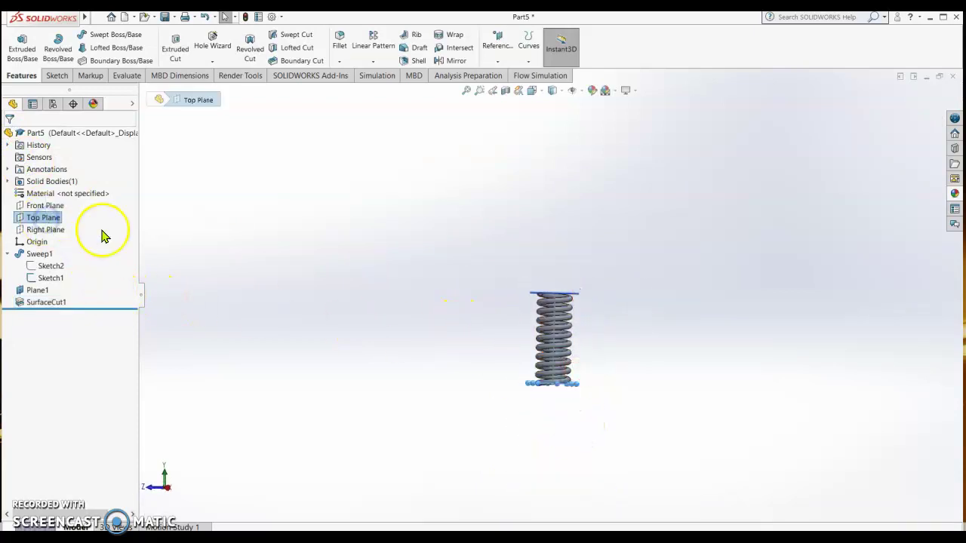
mouse_move(85, 18)
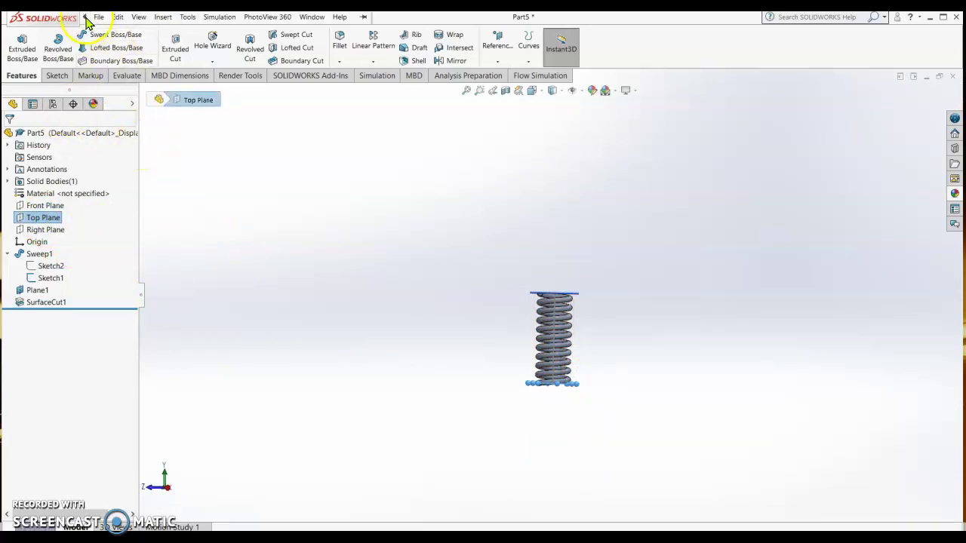
click(139, 16)
mouse_move(163, 17)
mouse_move(175, 46)
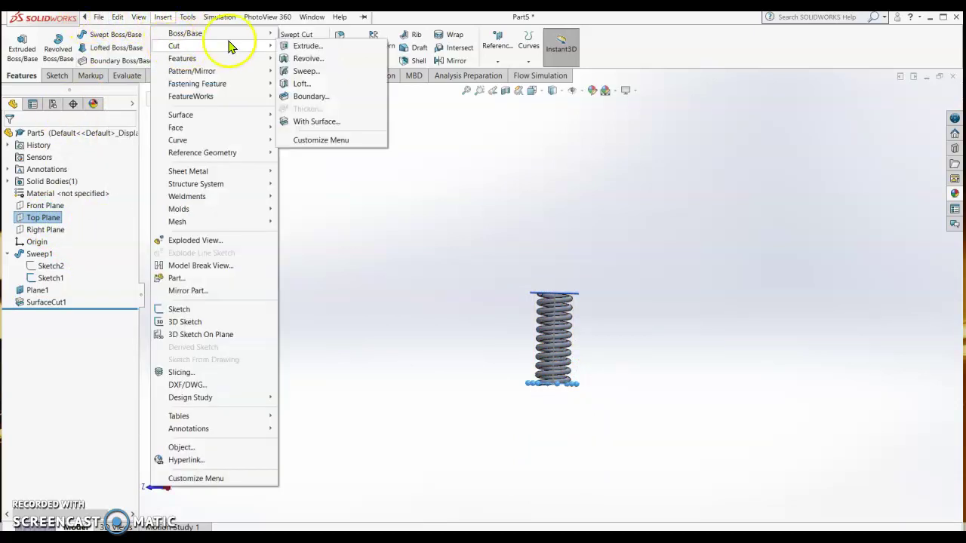
click(320, 122)
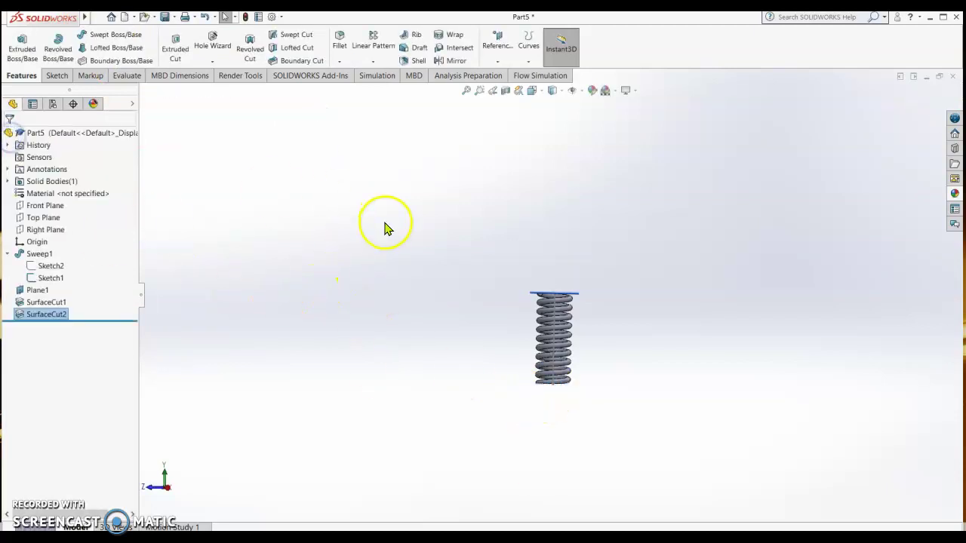
scroll(614, 335, down, 8)
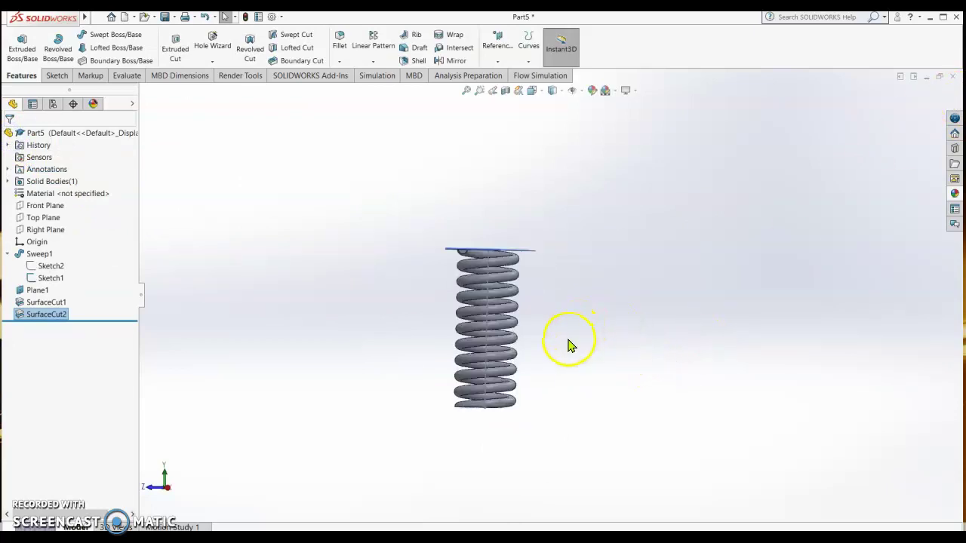
middle_drag(570, 345, 639, 381)
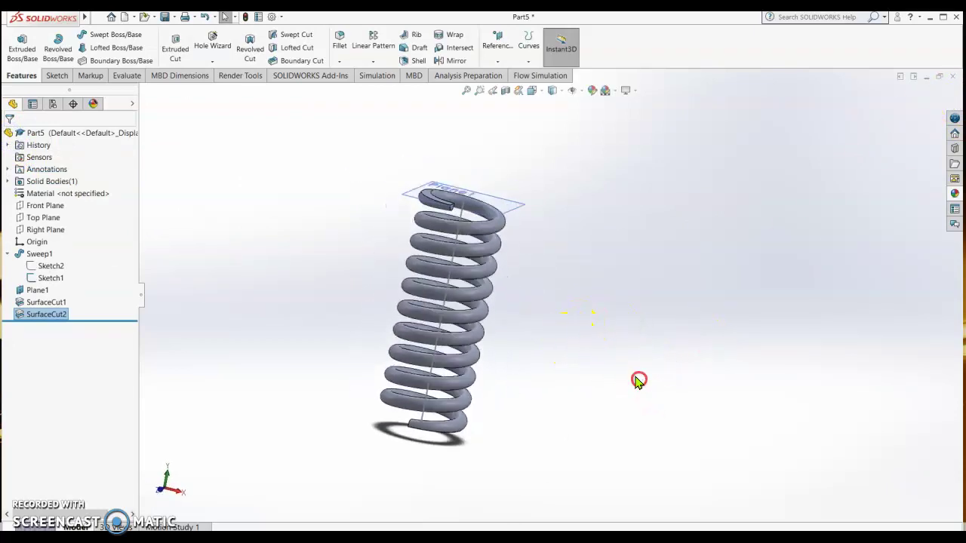
Open appearances for the whole Part5 and browse the library to Metal > Steel.
click(469, 302)
right_click(469, 227)
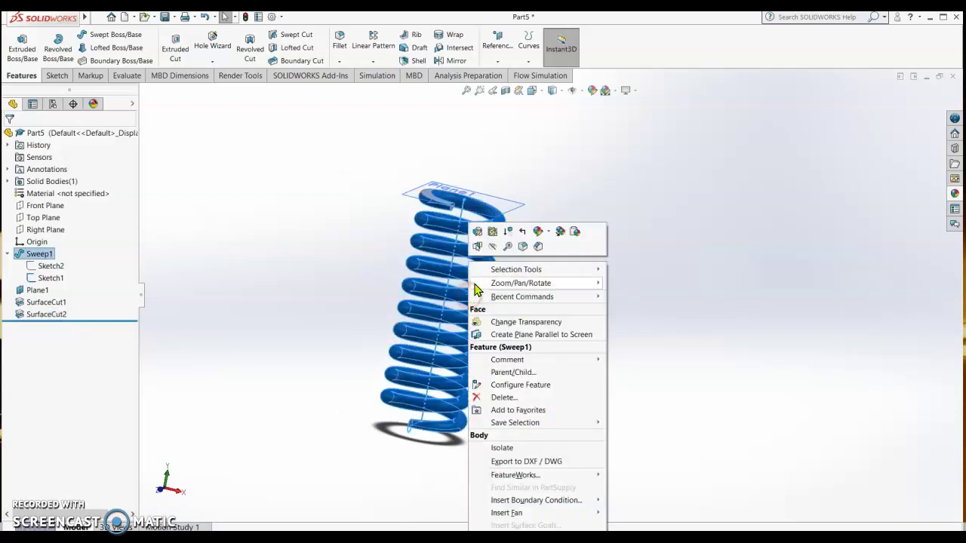
click(550, 234)
click(565, 287)
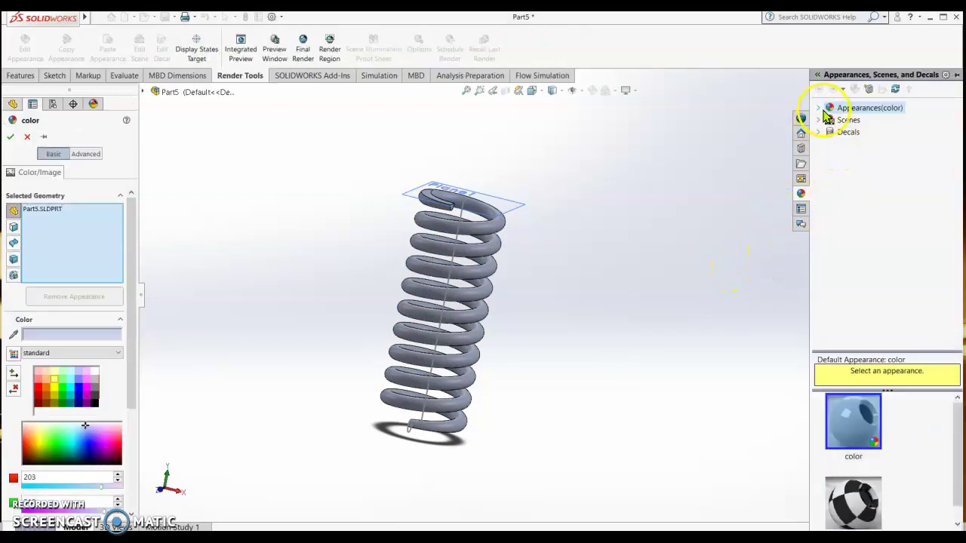
click(819, 109)
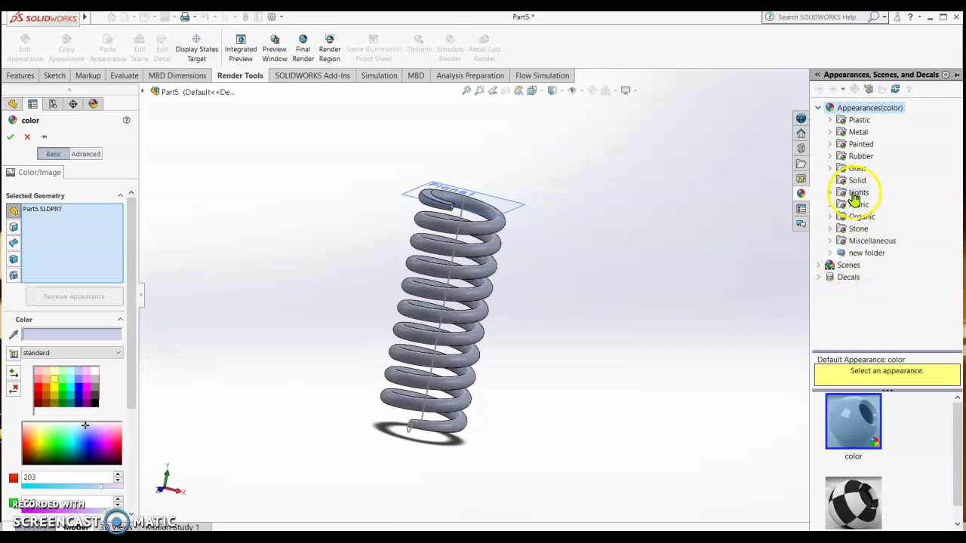
click(830, 133)
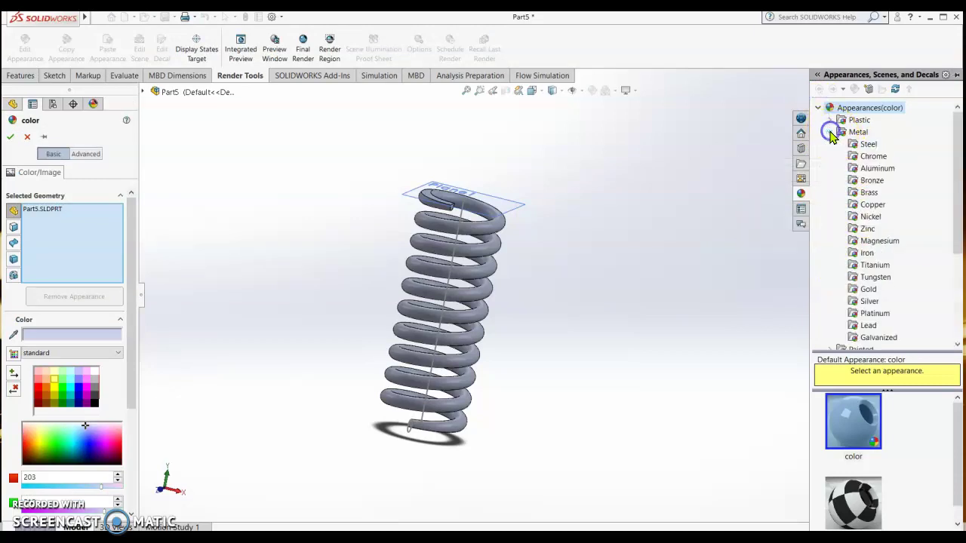
click(865, 146)
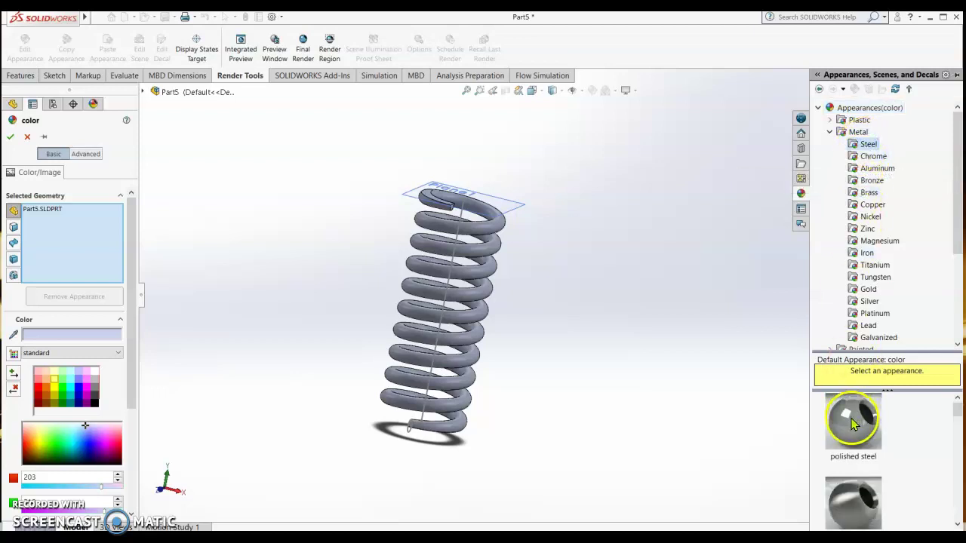
Apply polished steel in red to the spring and orbit to inspect it.
click(851, 422)
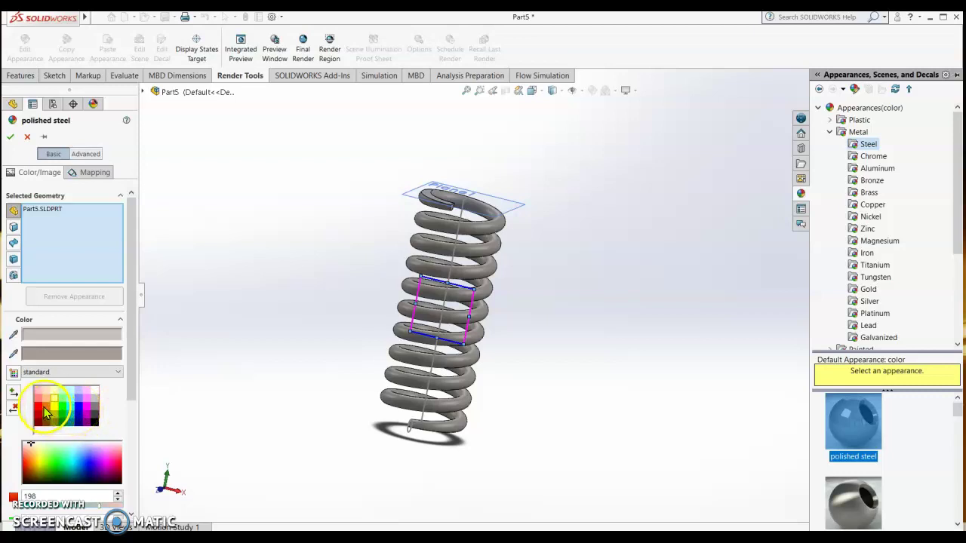
click(39, 410)
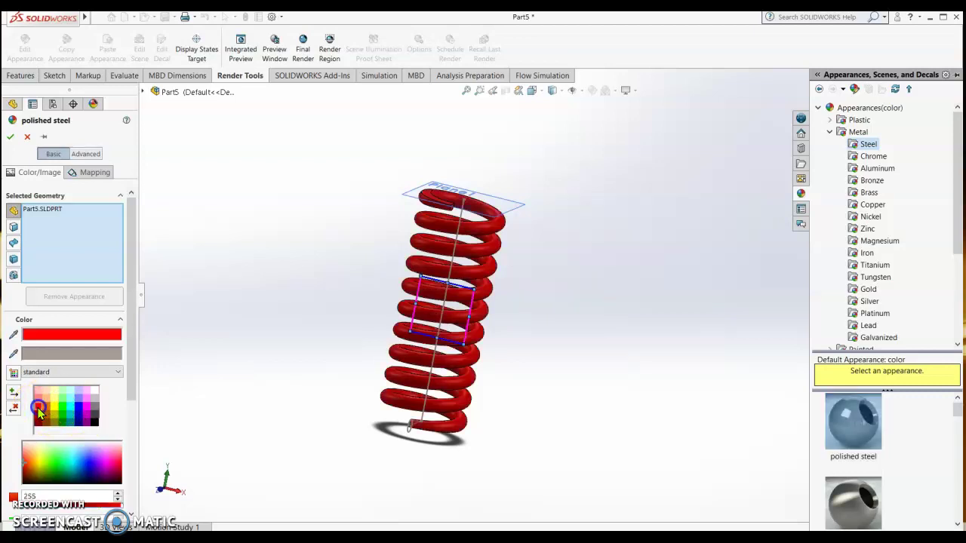
click(9, 141)
scroll(393, 393, up, 4)
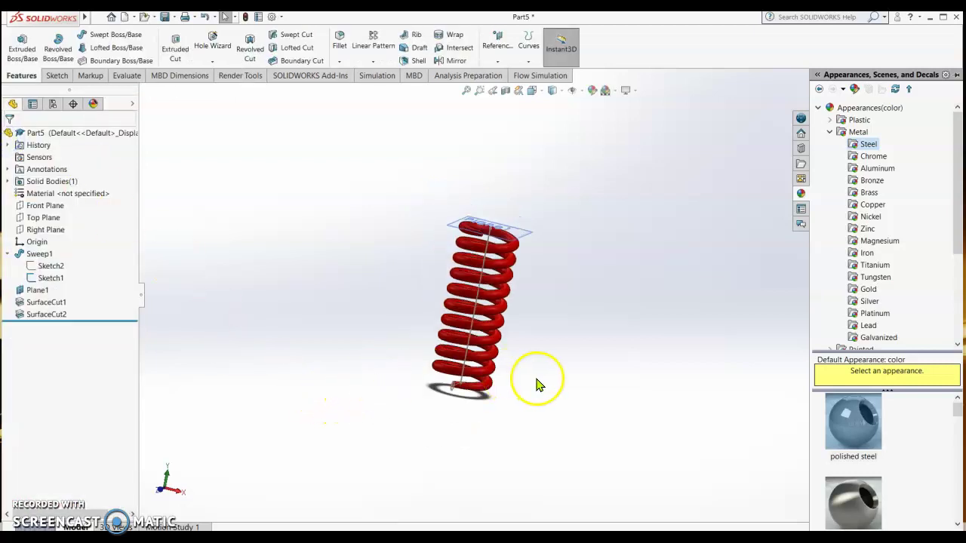
middle_drag(581, 370, 610, 369)
key(Escape)
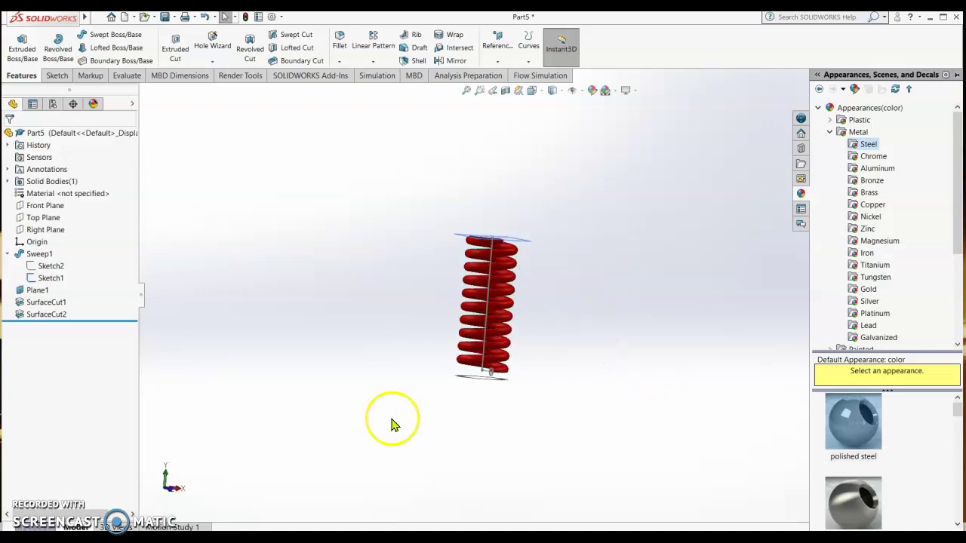